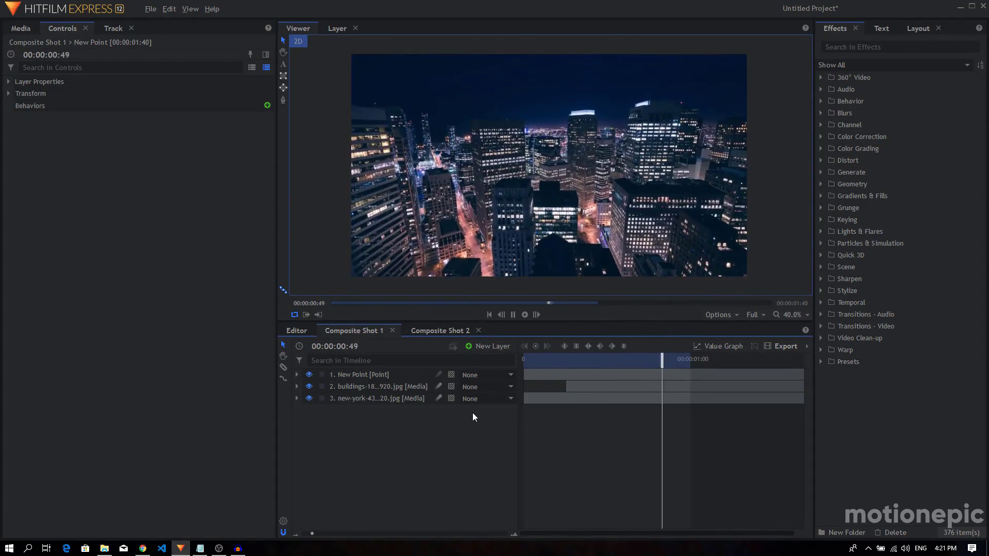
Step: Stop the Composite Shot 1 preview and return to its first frame
{"action": "key", "text": "space"}
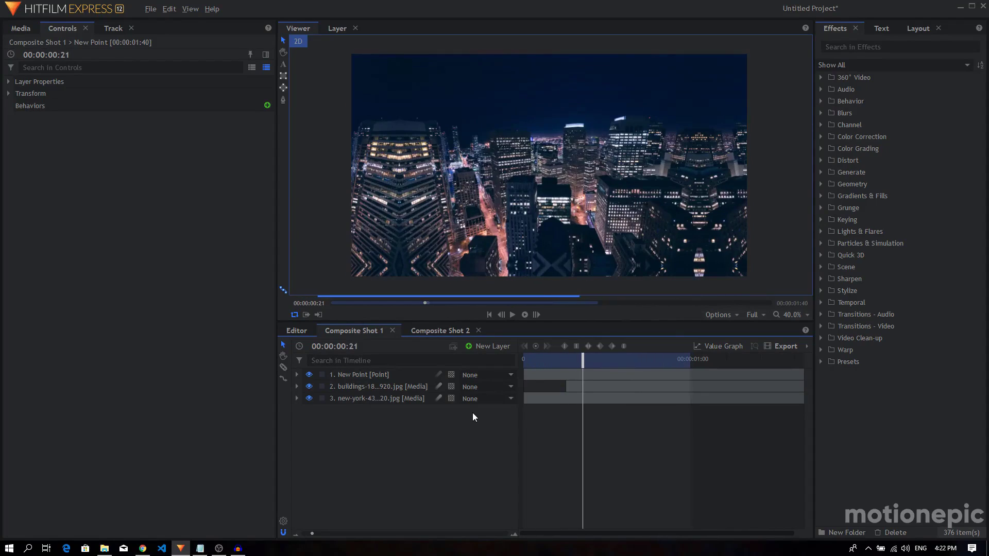
{"action": "left_click_drag", "start_coordinate": [581, 355], "coordinate": [561, 368]}
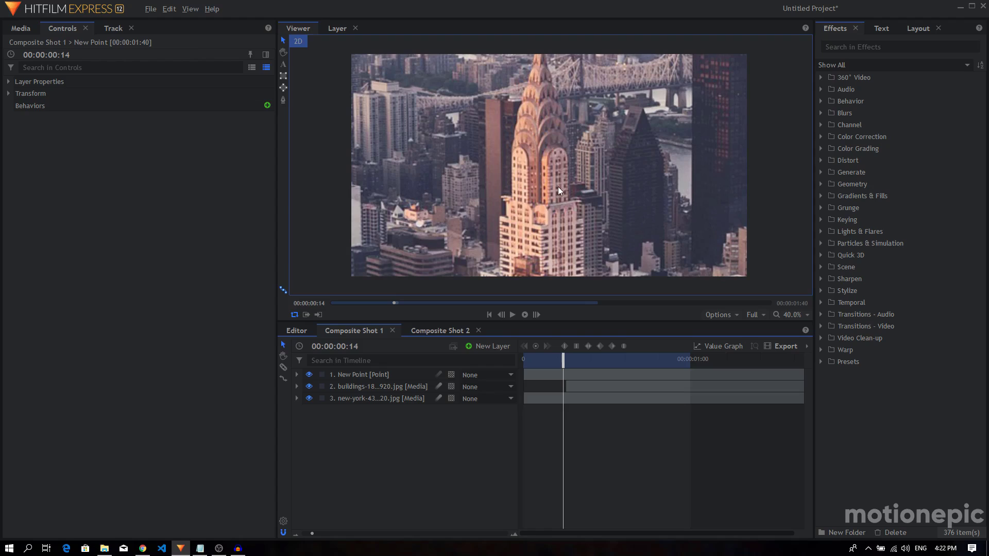
{"action": "left_click_drag", "start_coordinate": [549, 366], "coordinate": [521, 362]}
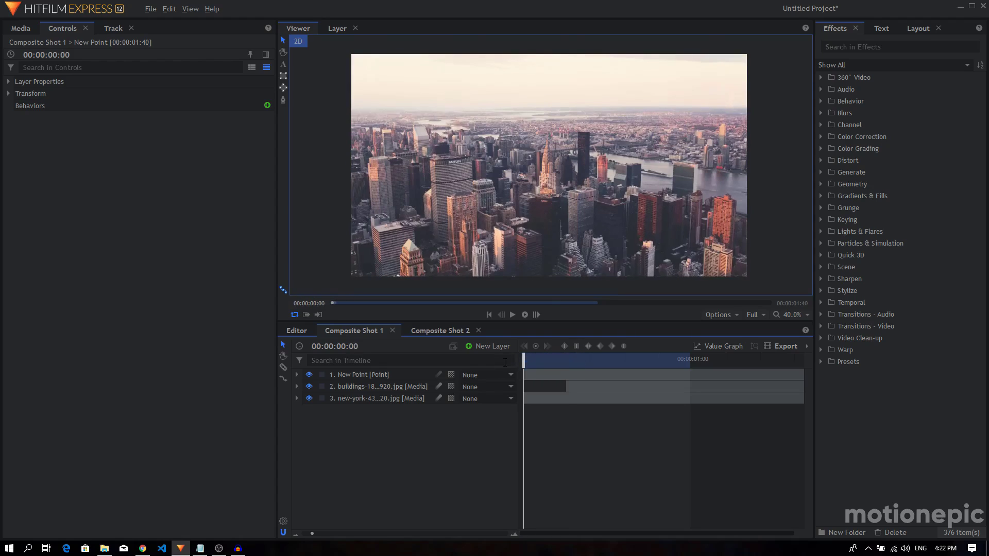
Step: Move the New Point target onto the MetLife building and play the result to preview
{"action": "left_click", "coordinate": [362, 375]}
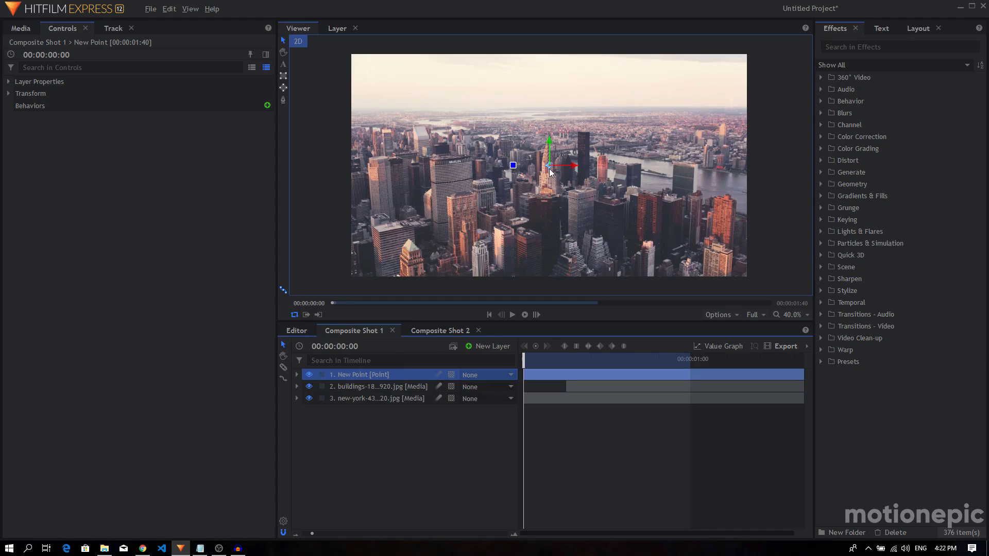
{"action": "left_click_drag", "start_coordinate": [550, 169], "coordinate": [458, 177]}
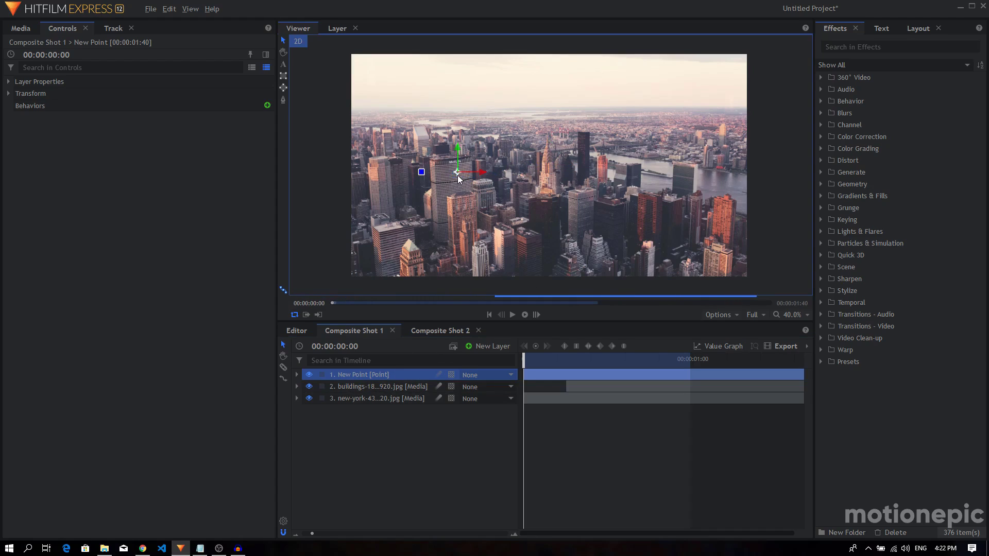
{"action": "left_click_drag", "start_coordinate": [525, 365], "coordinate": [567, 371]}
{"action": "key", "text": "space"}
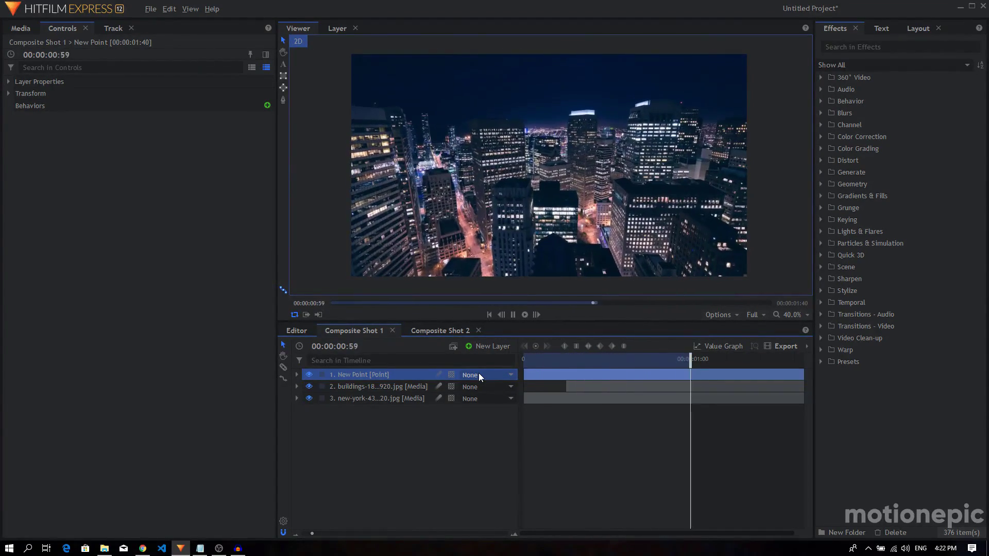
{"action": "key", "text": "space"}
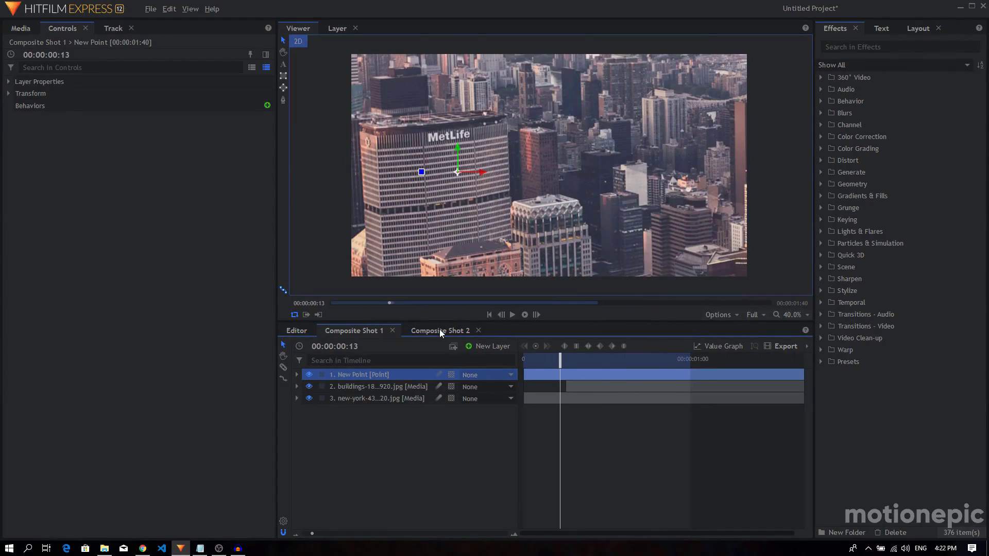
Step: Switch to Composite Shot 2, select img1, check the img1–img2 cut and rewind to the start
{"action": "left_click", "coordinate": [440, 331]}
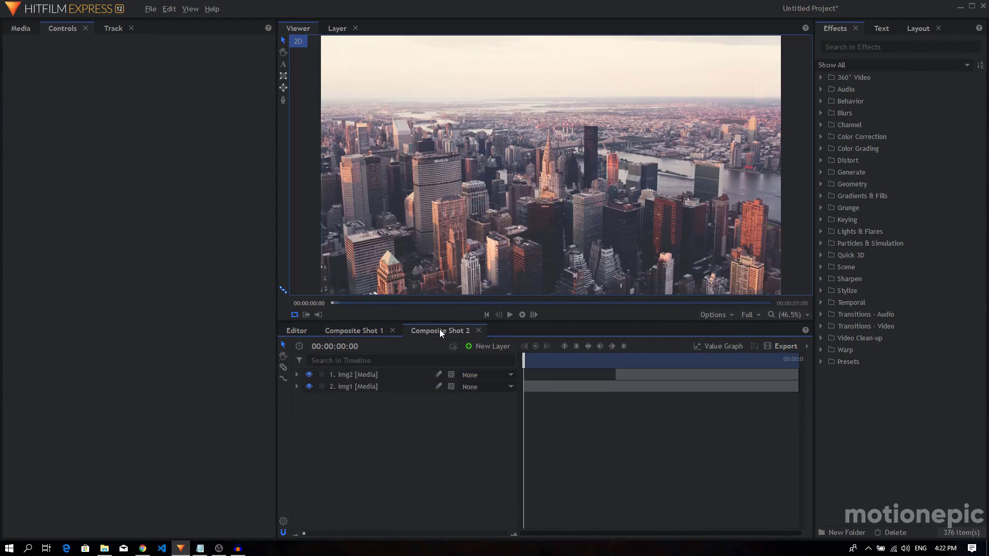
{"action": "left_click", "coordinate": [373, 386]}
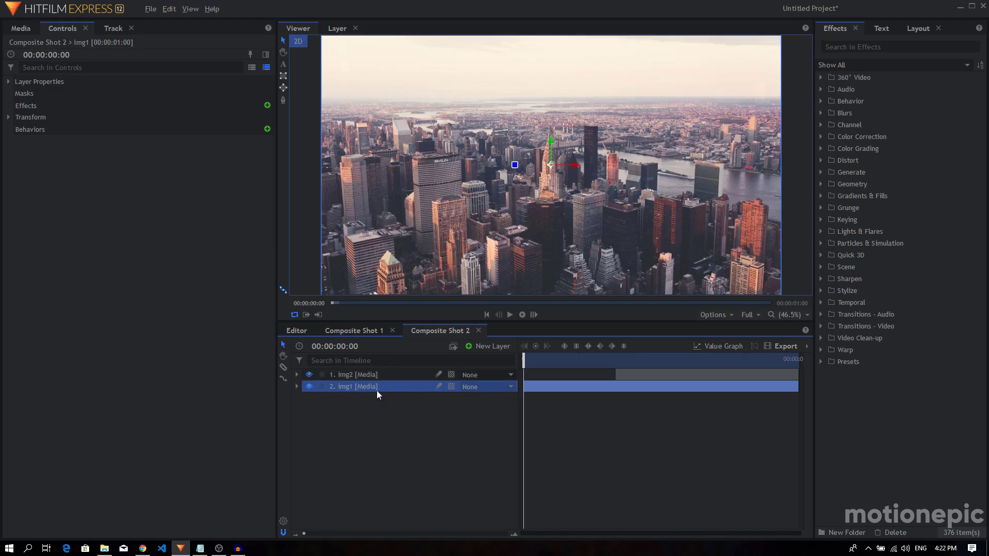
{"action": "mouse_move", "coordinate": [526, 357]}
{"action": "left_mouse_down"}
{"action": "mouse_move", "coordinate": [638, 361]}
{"action": "mouse_move", "coordinate": [492, 362]}
{"action": "mouse_move", "coordinate": [666, 361]}
{"action": "mouse_move", "coordinate": [523, 360]}
{"action": "left_mouse_up"}
{"action": "left_click_drag", "start_coordinate": [531, 359], "coordinate": [523, 361]}
{"action": "left_click", "coordinate": [400, 441]}
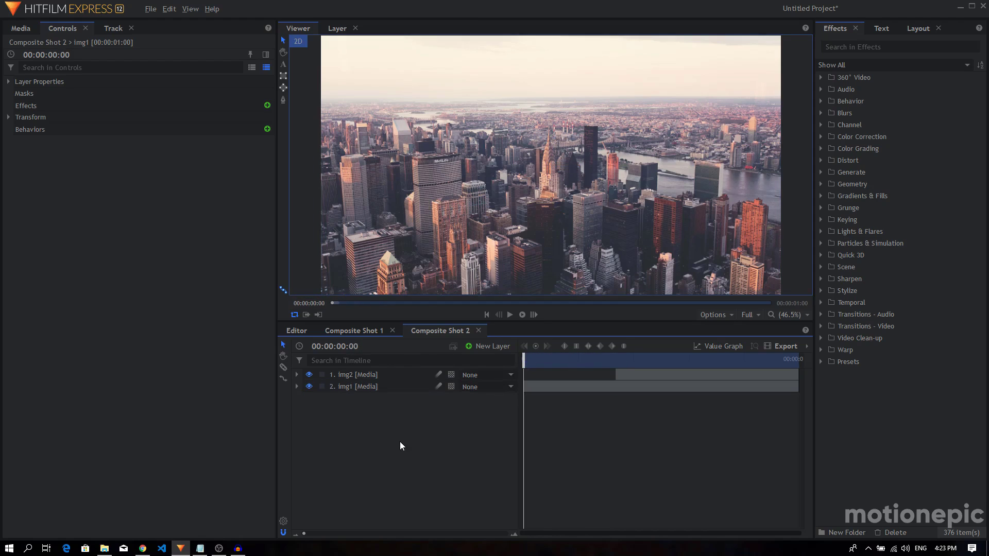
Step: Apply the Distort > Magnify effect found via 'magn' to img1 and set its Radius to 3000
{"action": "left_click", "coordinate": [842, 49]}
{"action": "type", "text": "ma"}
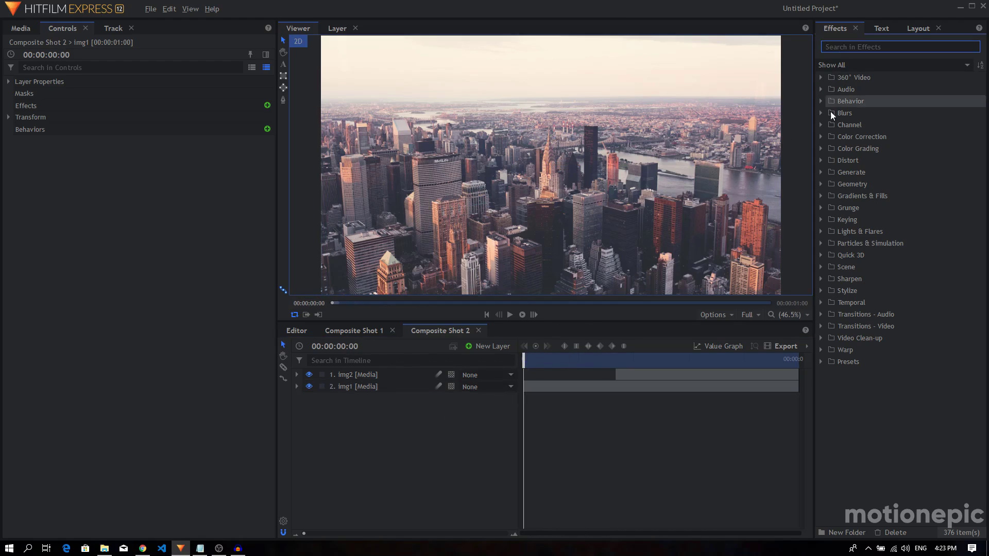
{"action": "type", "text": "gn"}
{"action": "left_click", "coordinate": [812, 275]}
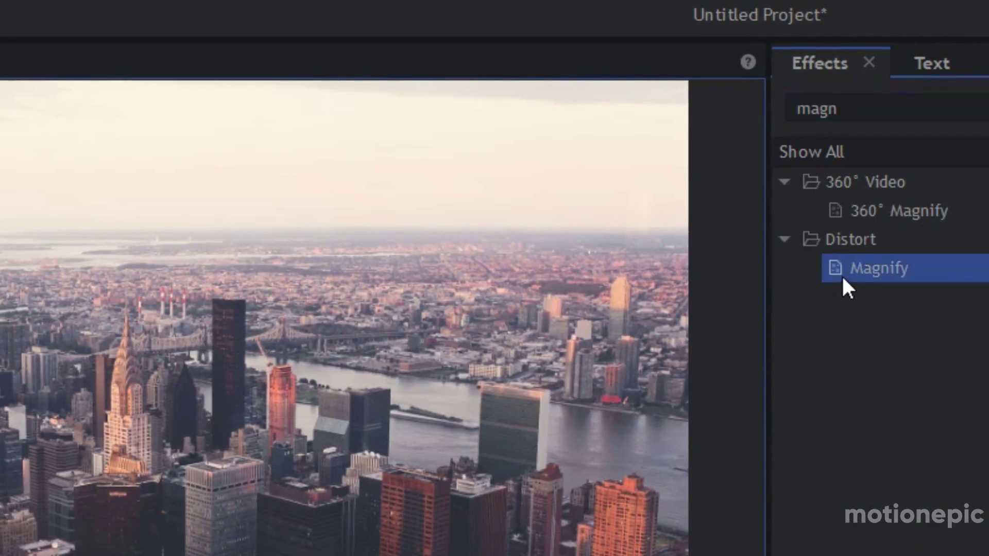
{"action": "left_click_drag", "start_coordinate": [841, 274], "coordinate": [267, 341]}
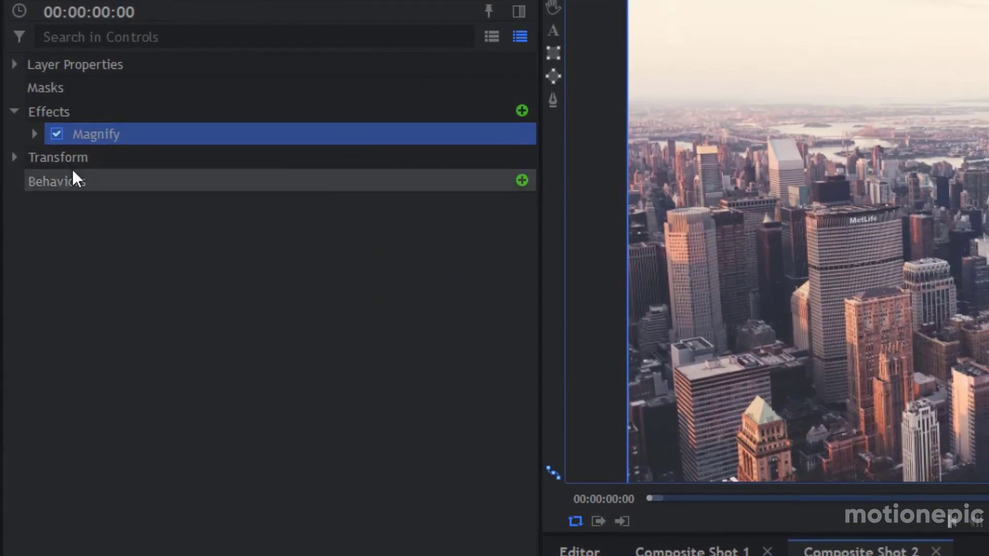
{"action": "left_click", "coordinate": [34, 134]}
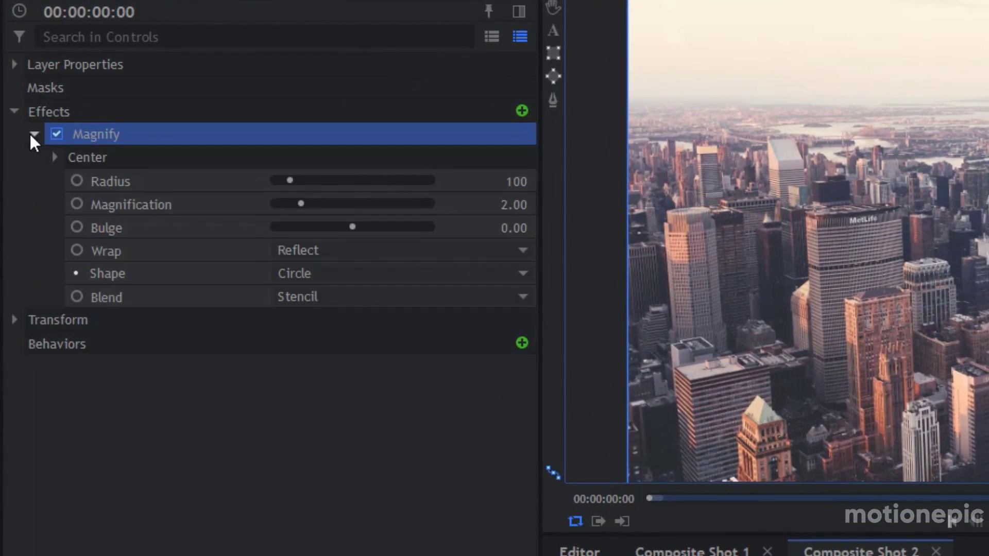
{"action": "left_click", "coordinate": [517, 182]}
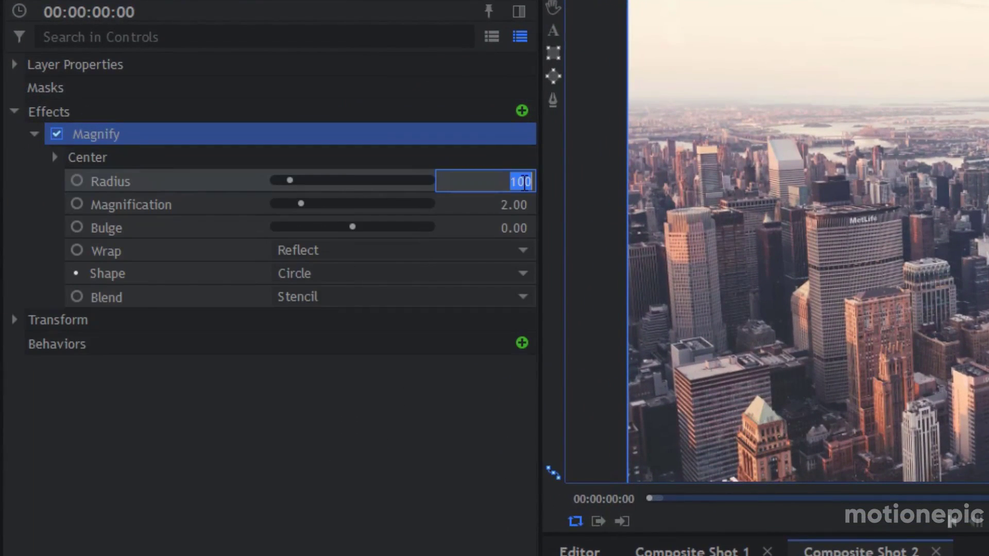
{"action": "type", "text": "3000"}
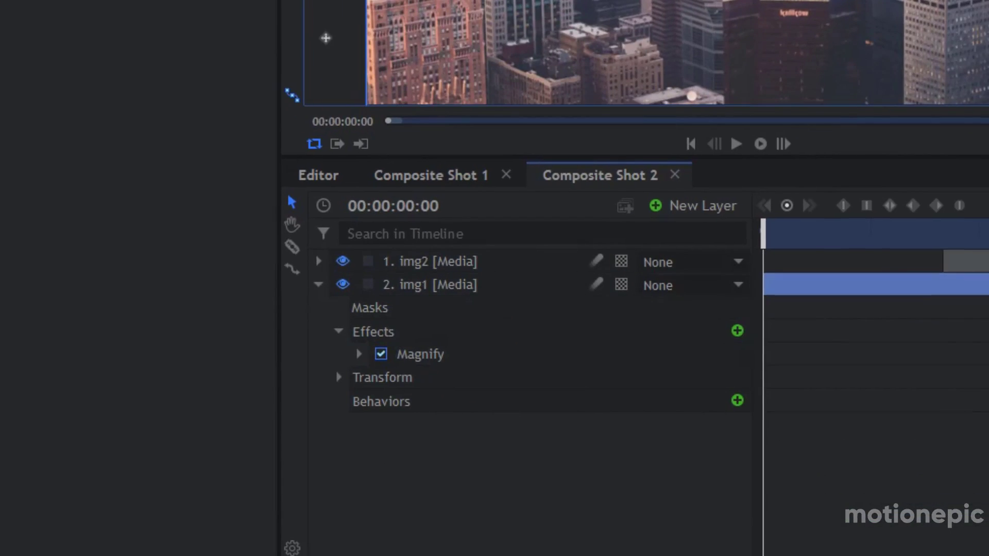
{"action": "left_click", "coordinate": [359, 354]}
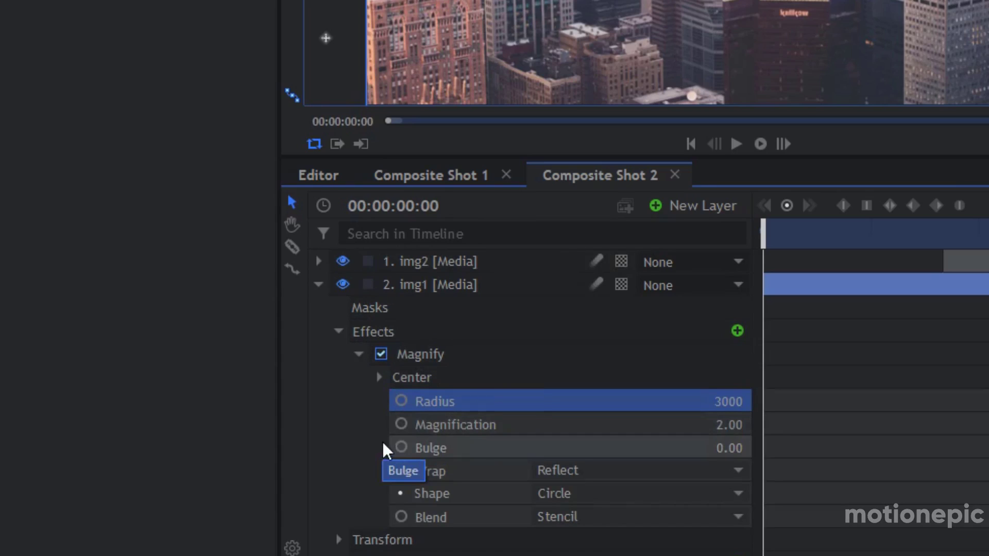
Step: Keyframe img1's Magnification at 1.00 on the first frame
{"action": "left_click", "coordinate": [401, 424]}
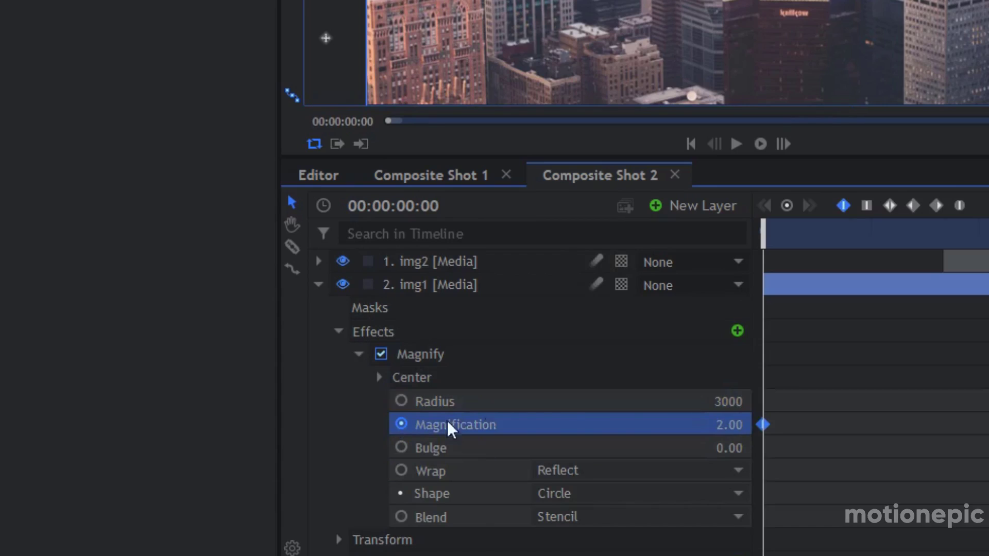
{"action": "left_click", "coordinate": [723, 419]}
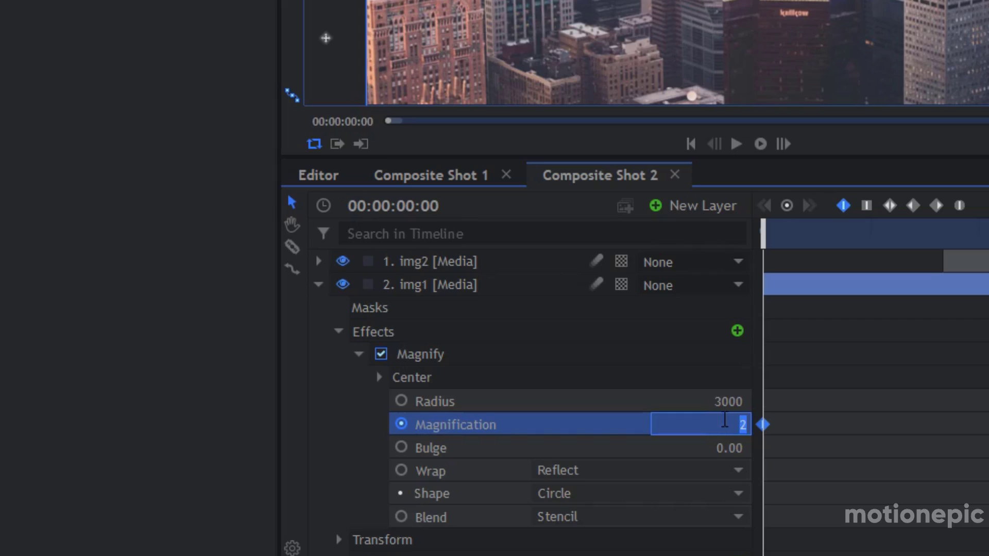
{"action": "type", "text": "1"}
{"action": "key", "text": "Return"}
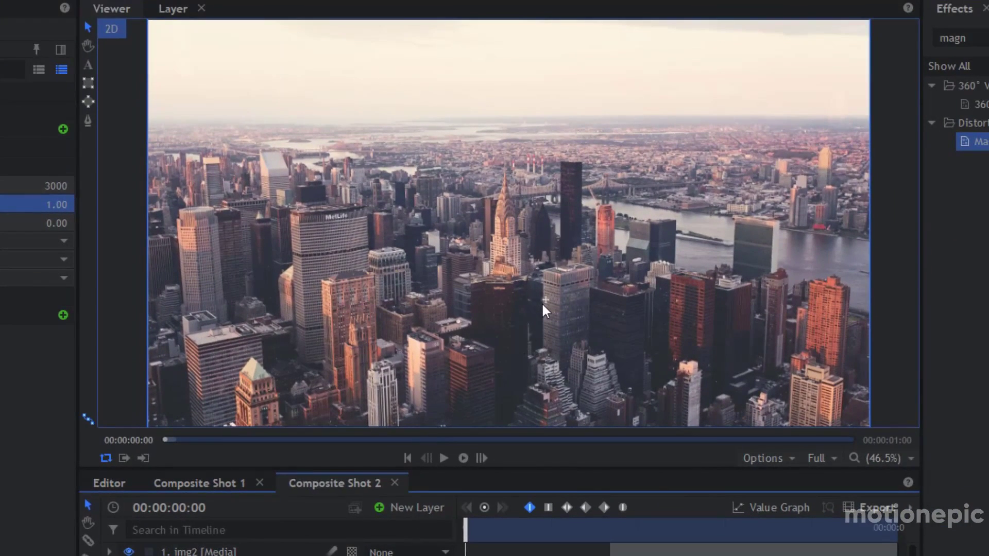
{"action": "scroll", "coordinate": [541, 302], "scroll_direction": "down", "scroll_amount": 1}
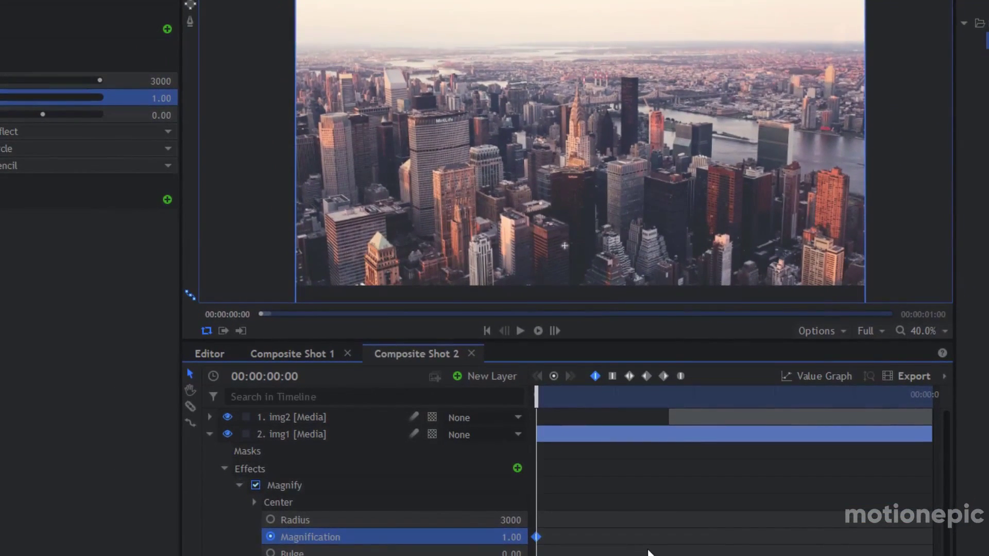
Step: Add a Magnification keyframe of 5.00 at frame 19 and scrub to preview the zoom
{"action": "key", "text": "space"}
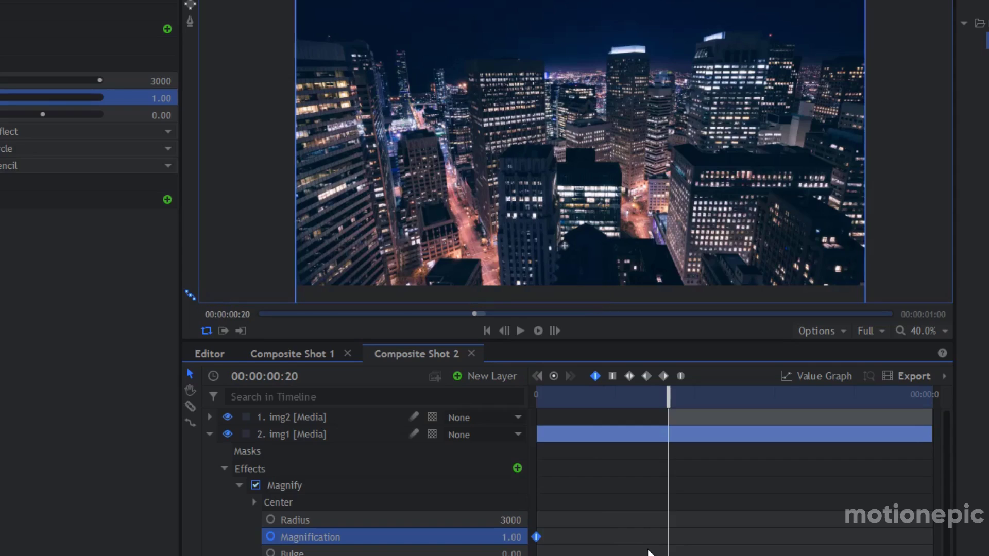
{"action": "key", "text": "Left"}
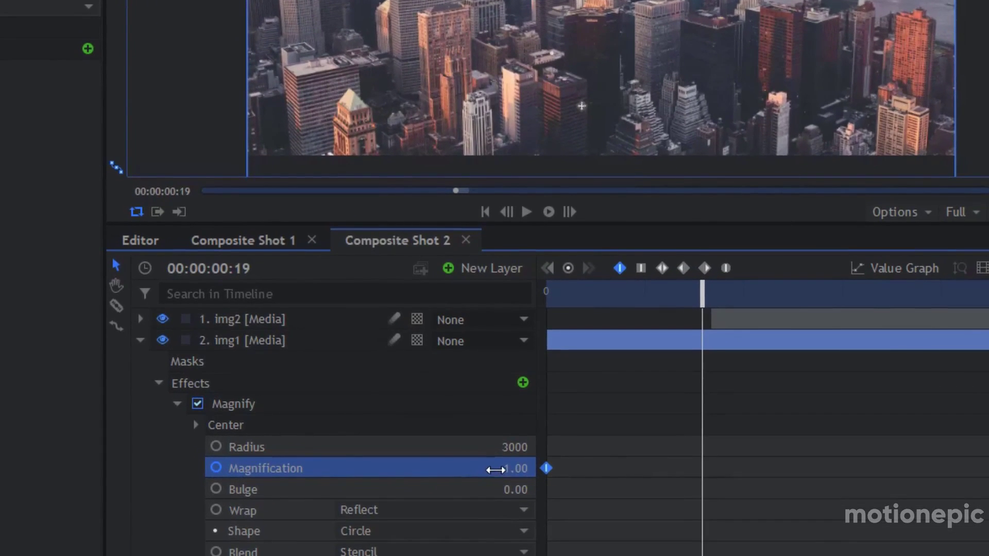
{"action": "left_click", "coordinate": [497, 538]}
{"action": "type", "text": "5"}
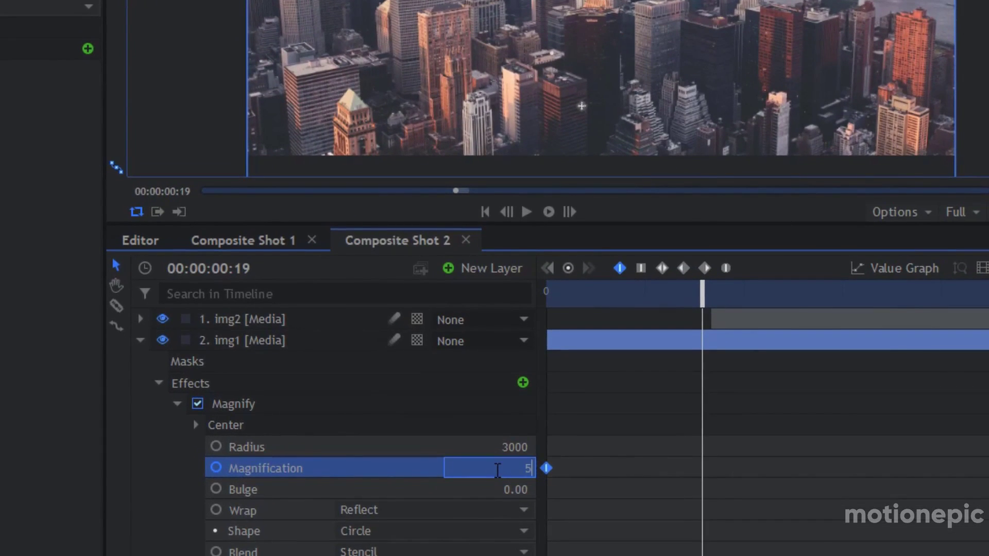
{"action": "key", "text": "Return"}
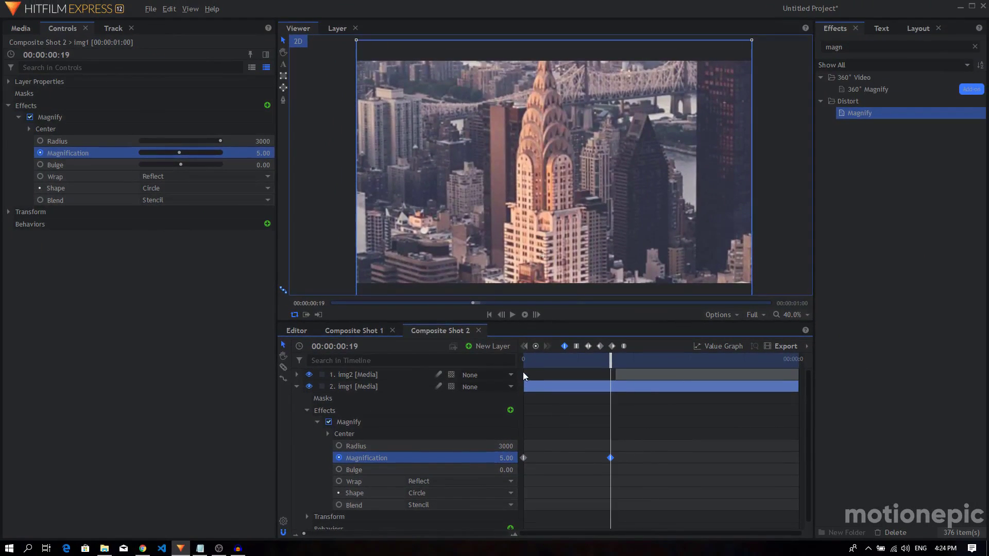
{"action": "left_click_drag", "start_coordinate": [526, 360], "coordinate": [613, 378]}
Step: Set img1's first Magnification keyframe to Smooth and drag its curve handle so the zoom accelerates
{"action": "left_click", "coordinate": [524, 457]}
{"action": "left_click", "coordinate": [625, 344]}
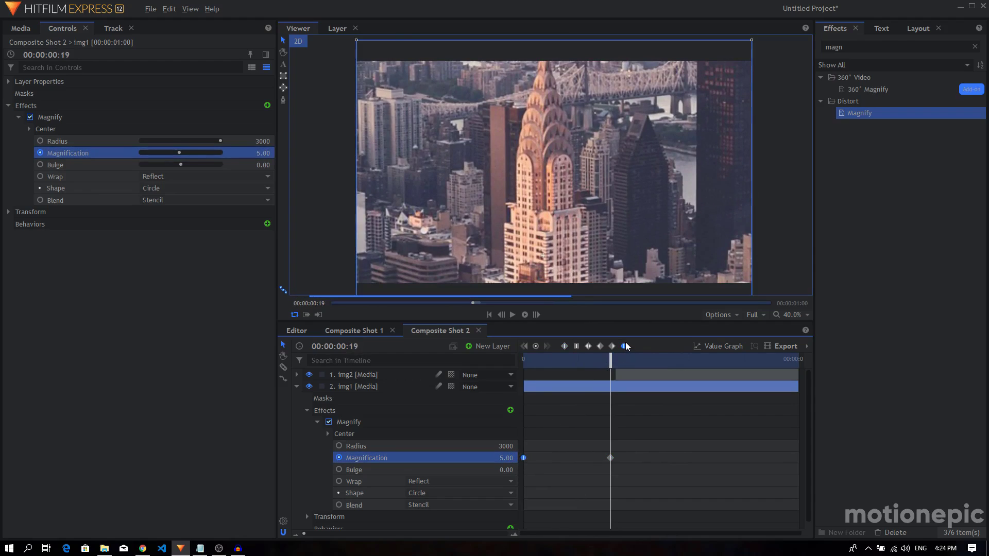
{"action": "left_click", "coordinate": [700, 348]}
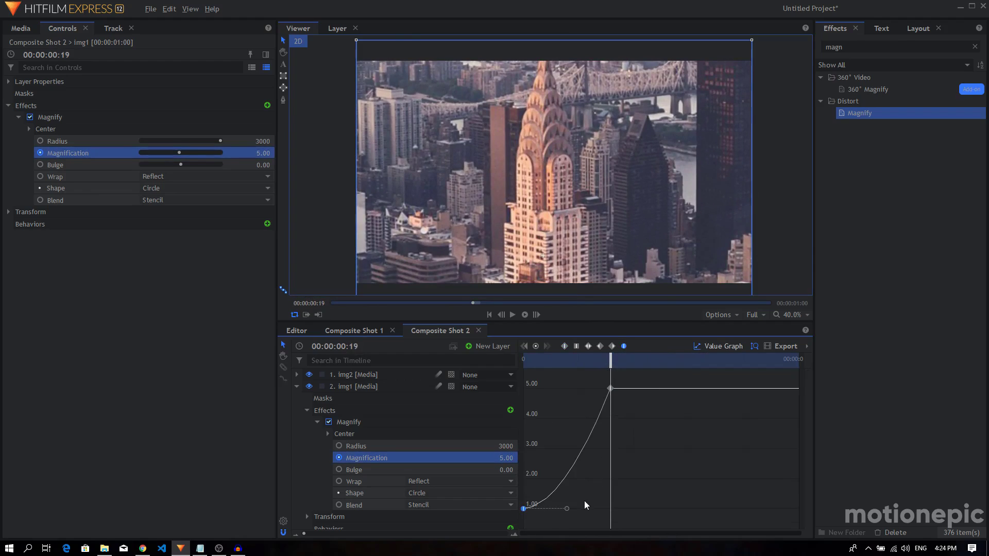
{"action": "left_click_drag", "start_coordinate": [564, 509], "coordinate": [646, 509]}
{"action": "left_click_drag", "start_coordinate": [534, 360], "coordinate": [601, 368]}
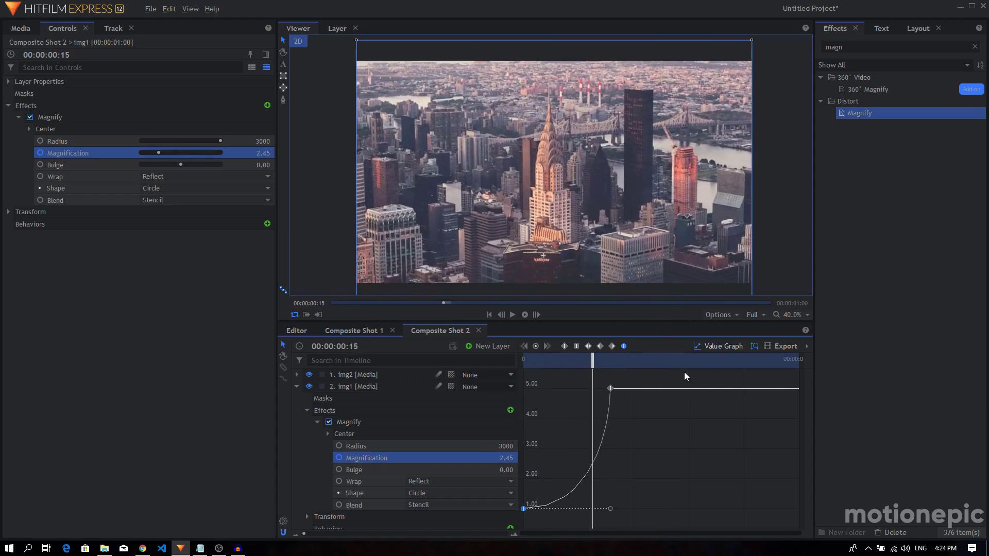
{"action": "left_click", "coordinate": [701, 346]}
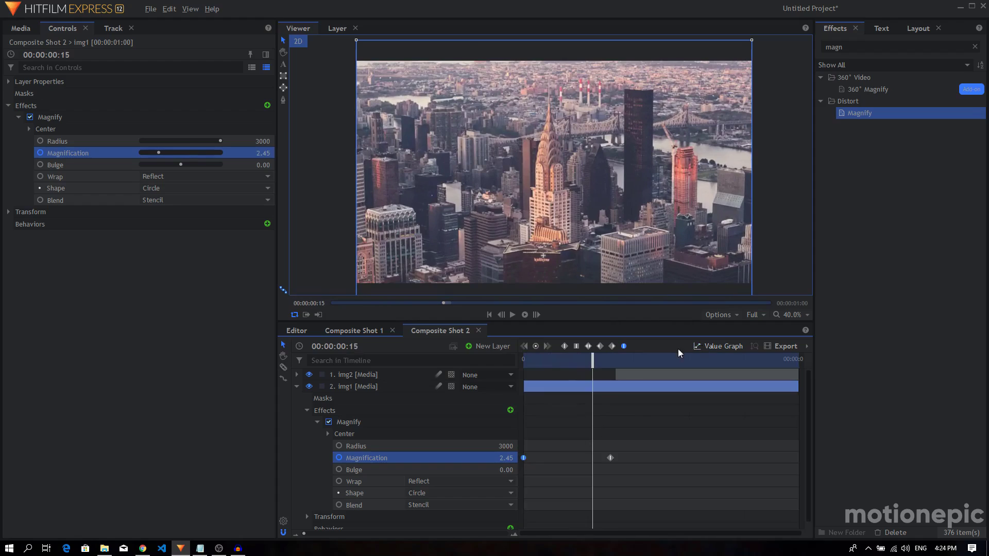
{"action": "left_click", "coordinate": [297, 386]}
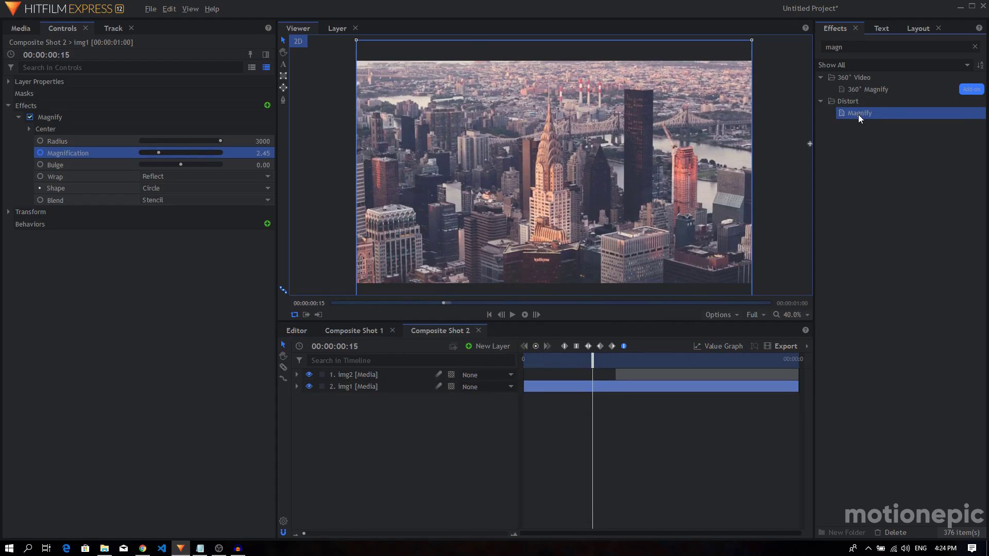
Step: Apply Magnify to img2, set its Radius to 3000, and show its properties in the timeline
{"action": "left_click_drag", "start_coordinate": [648, 273], "coordinate": [379, 377]}
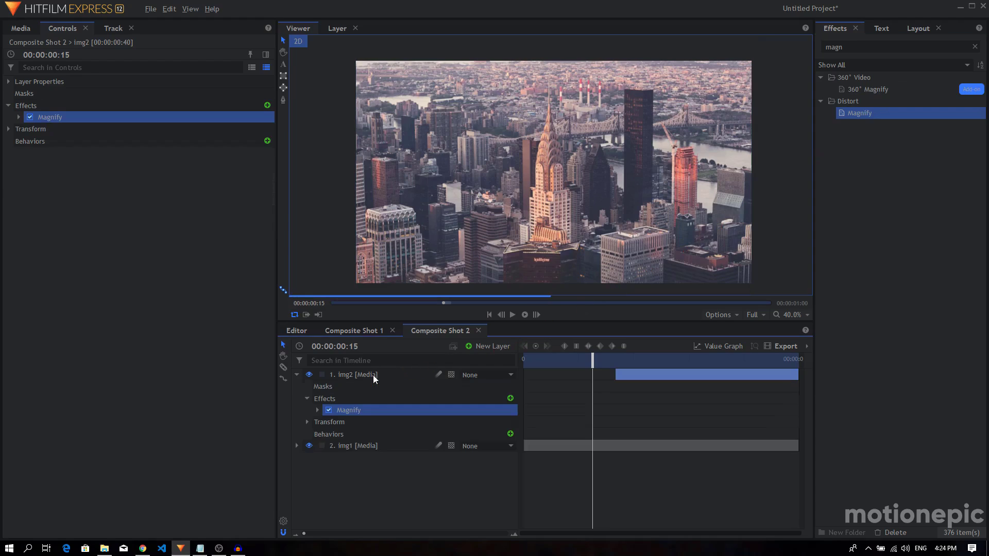
{"action": "left_click", "coordinate": [18, 117]}
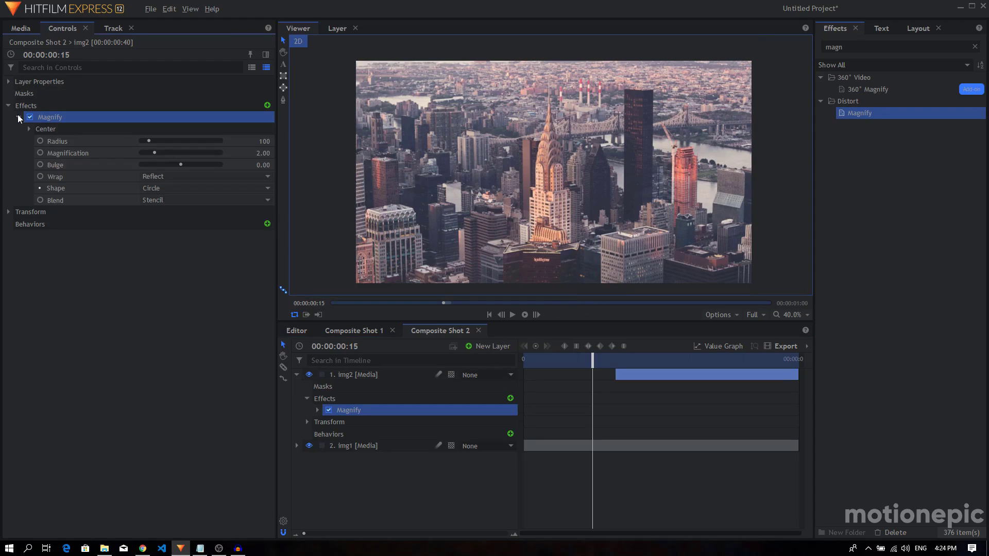
{"action": "left_click", "coordinate": [265, 142]}
{"action": "type", "text": "3000"}
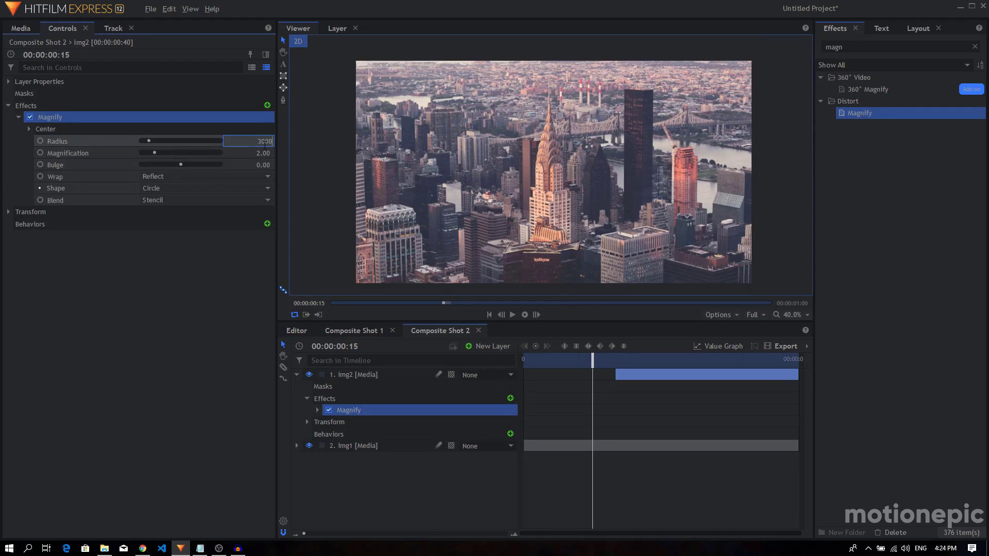
{"action": "key", "text": "Return"}
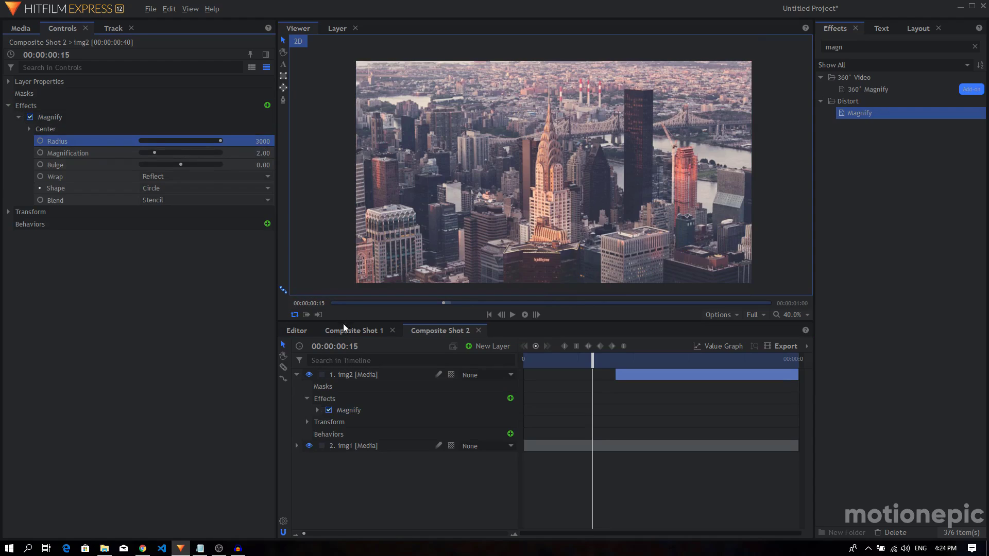
{"action": "left_click", "coordinate": [317, 410]}
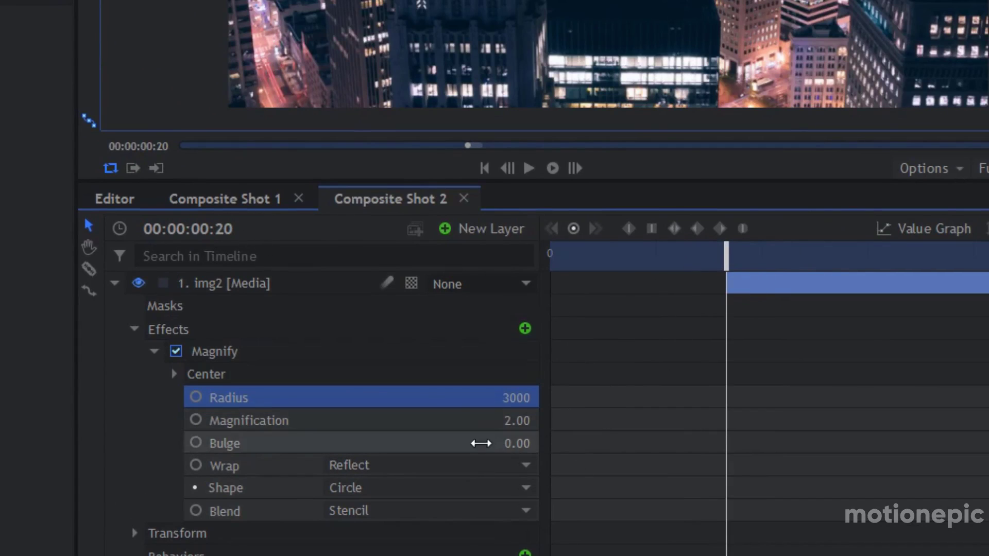
Step: Keyframe img2's Magnification at 0.35 on frame 20
{"action": "left_click", "coordinate": [199, 421]}
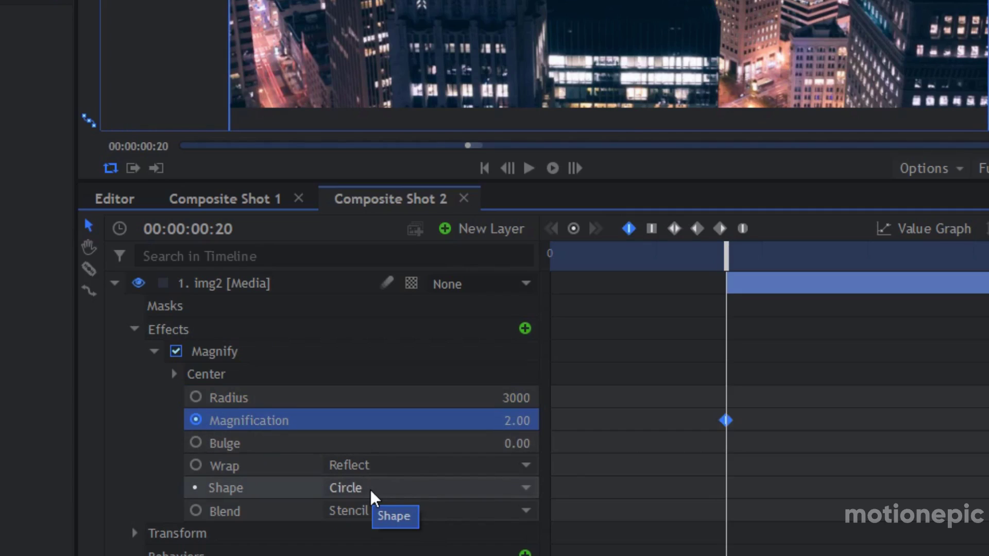
{"action": "key", "text": "Right"}
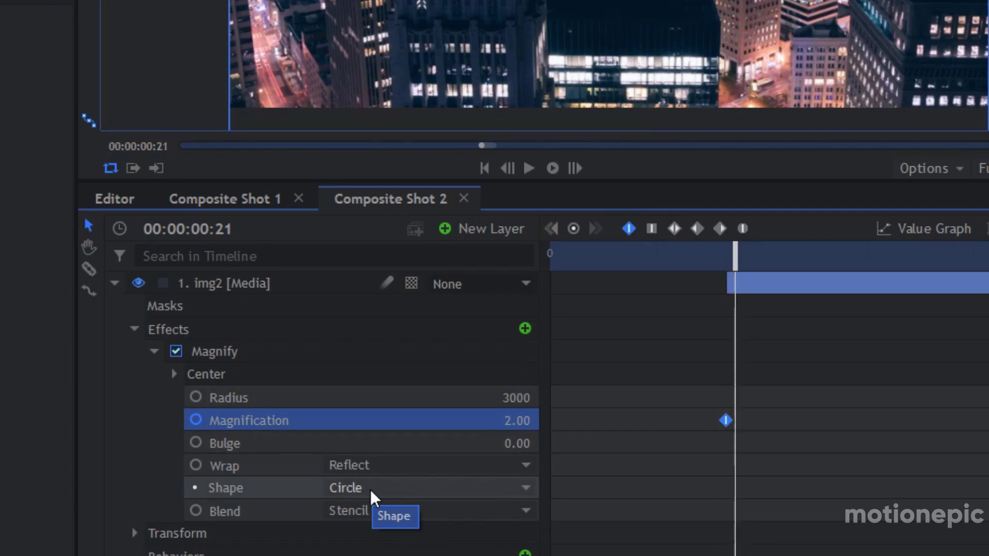
{"action": "left_click", "coordinate": [530, 420]}
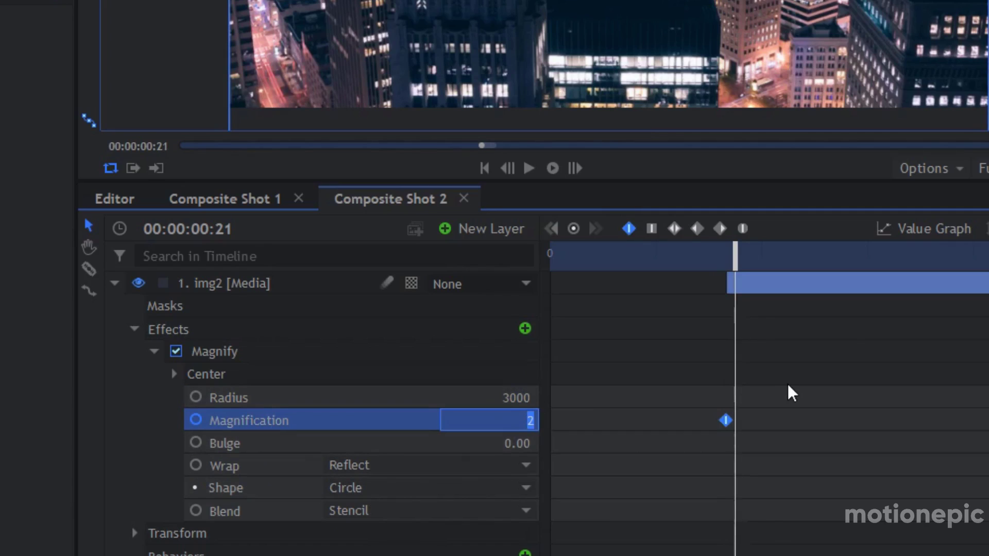
{"action": "left_click", "coordinate": [731, 415]}
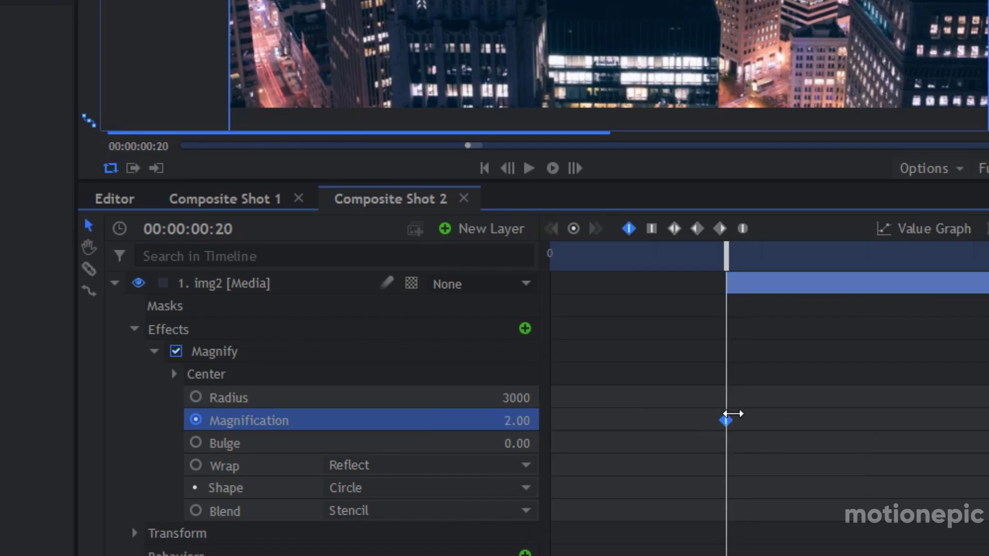
{"action": "left_click", "coordinate": [525, 415]}
{"action": "type", "text": "0.35"}
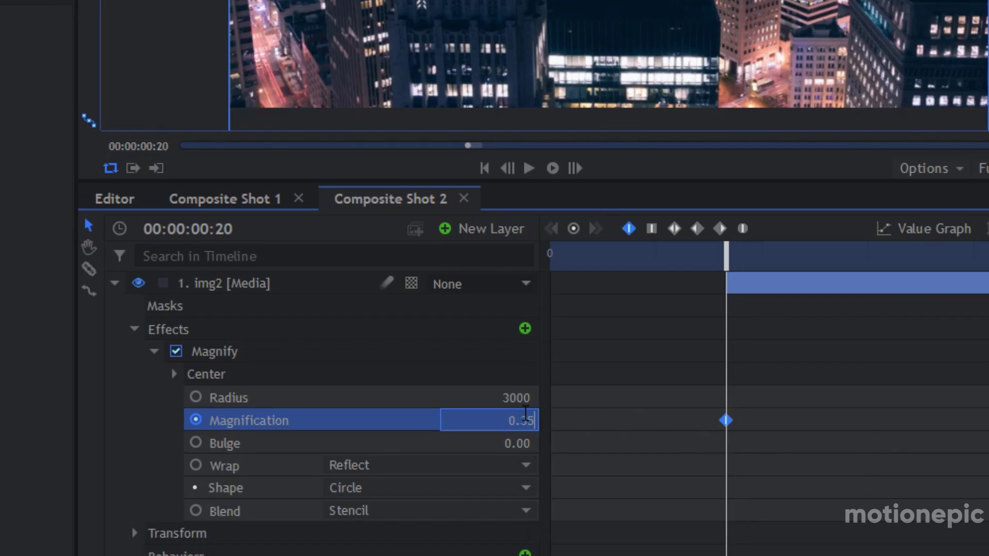
{"action": "key", "text": "Return"}
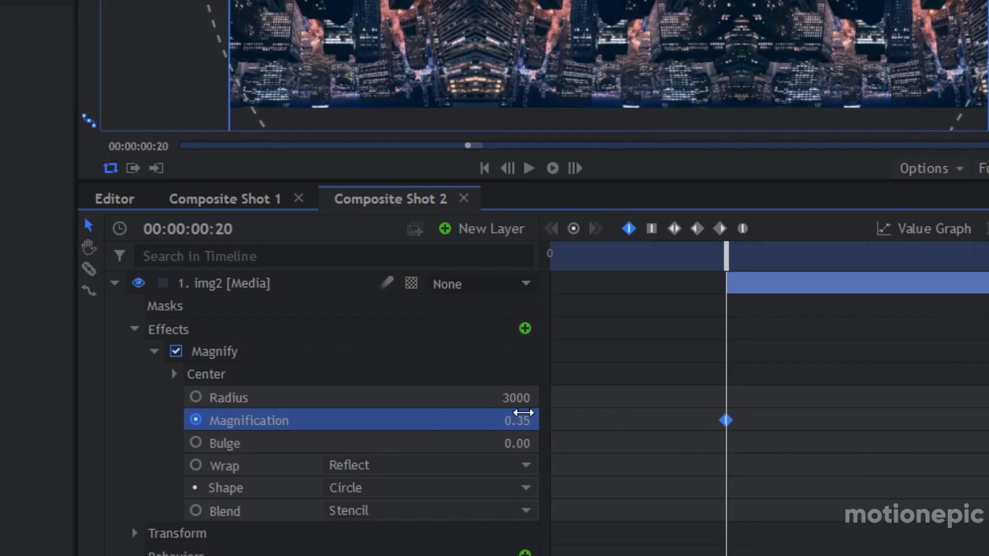
Step: Add a second Magnification keyframe of 1.00 at frame 50
{"action": "key", "text": "space"}
{"action": "key", "text": "space"}
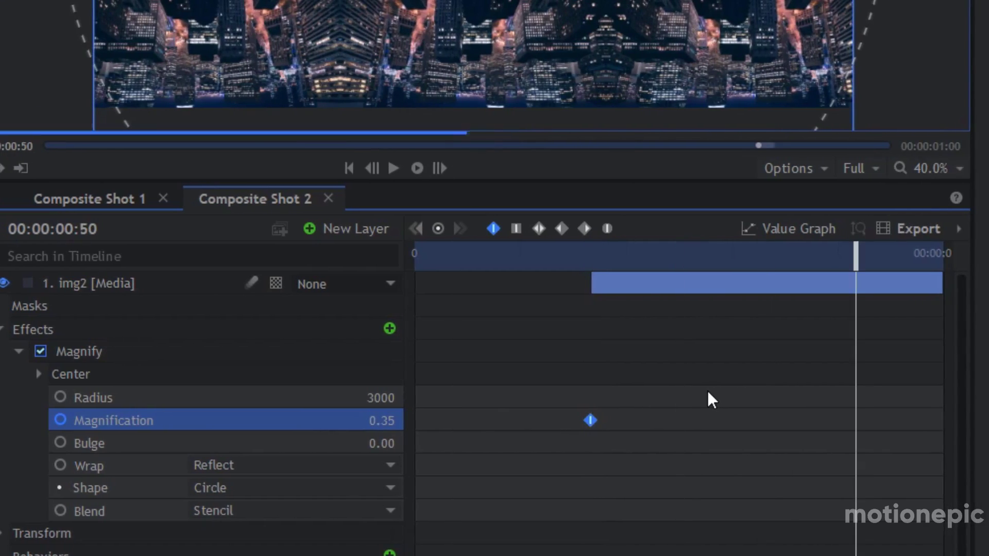
{"action": "left_click", "coordinate": [394, 410]}
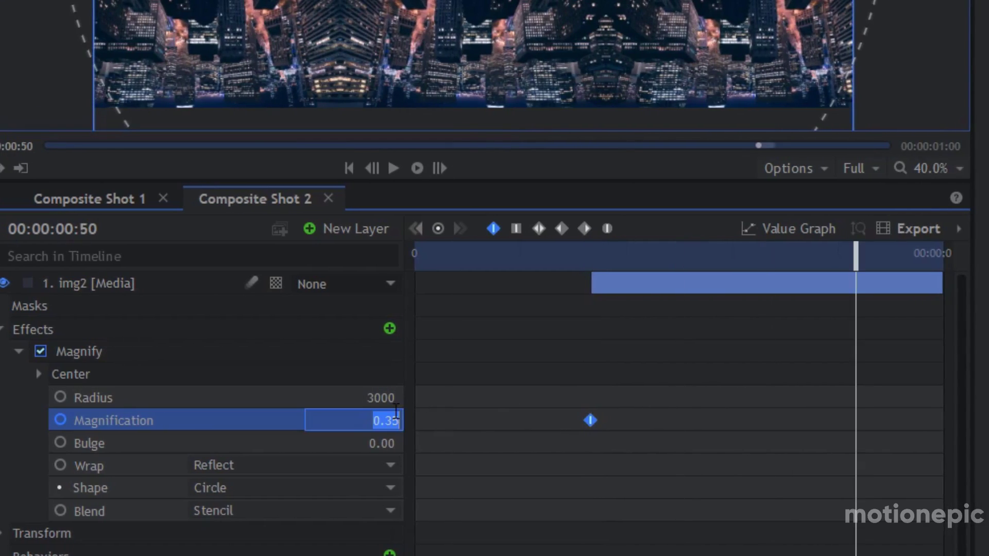
{"action": "type", "text": "1"}
{"action": "key", "text": "Return"}
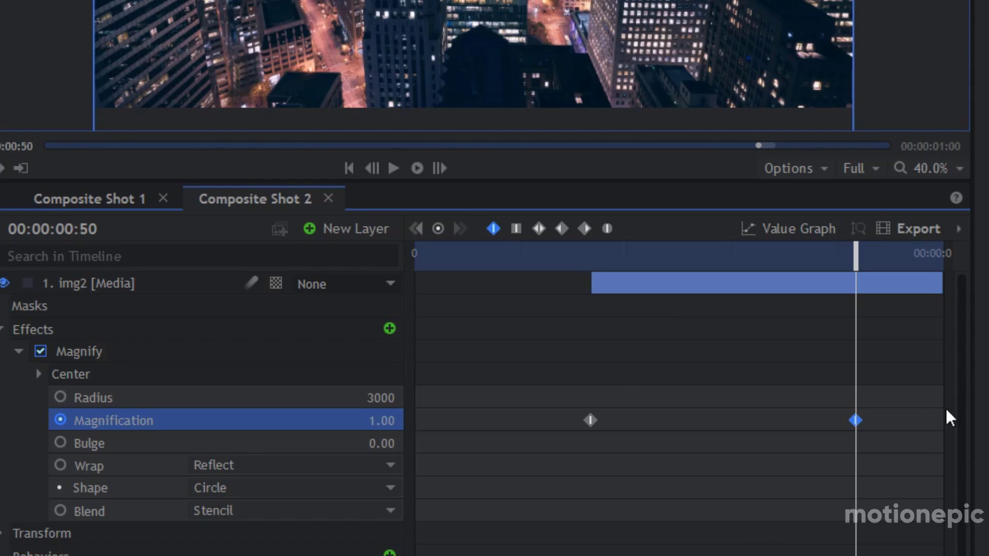
Step: Make img2's Magnification keyframes Bezier and drag the 1.00 handle left for a sharp ease-in
{"action": "left_click", "coordinate": [610, 227]}
{"action": "left_click", "coordinate": [764, 229]}
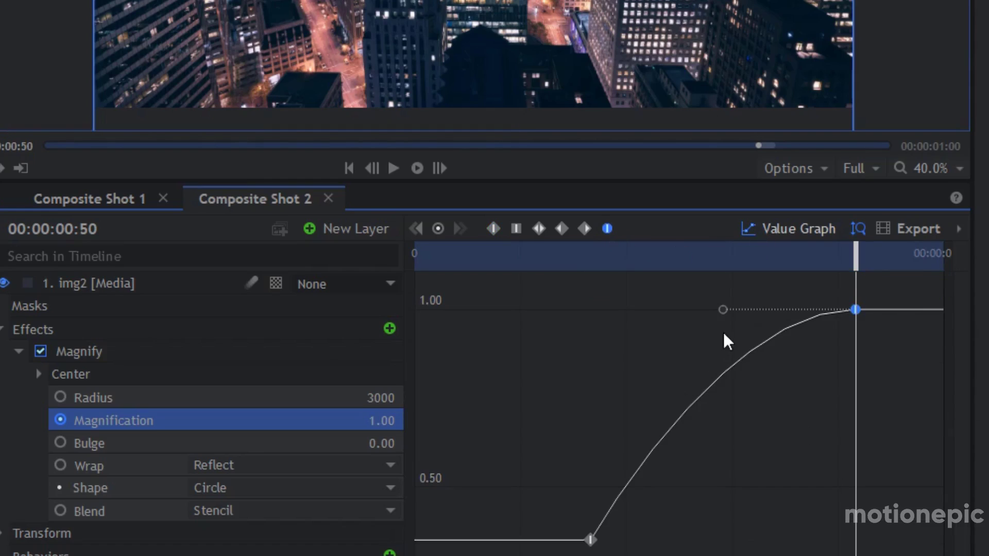
{"action": "left_click_drag", "start_coordinate": [723, 309], "coordinate": [591, 309]}
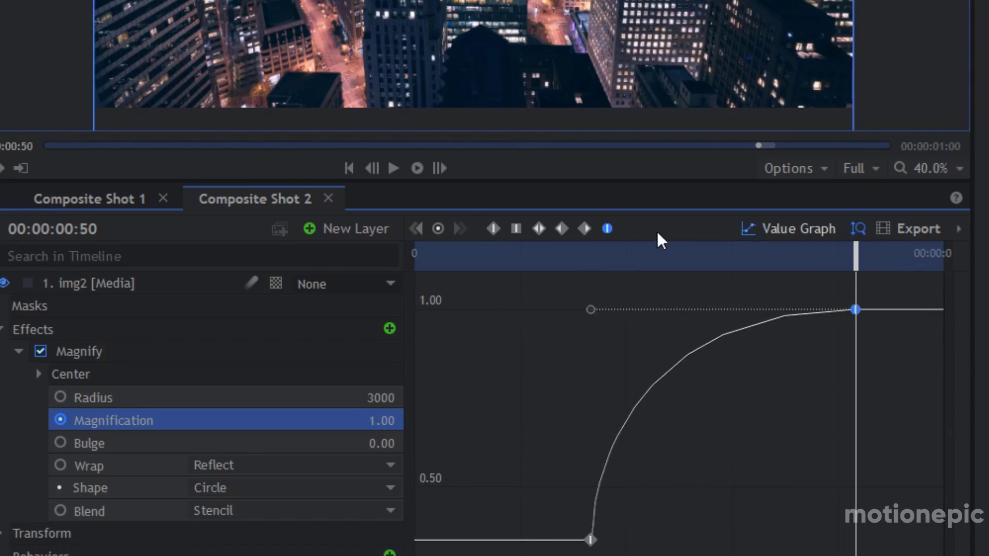
{"action": "left_click", "coordinate": [743, 229]}
Step: Collapse img2 and play the zoom transition from the start
{"action": "left_click_drag", "start_coordinate": [519, 253], "coordinate": [2, 344]}
{"action": "left_click", "coordinate": [0, 284]}
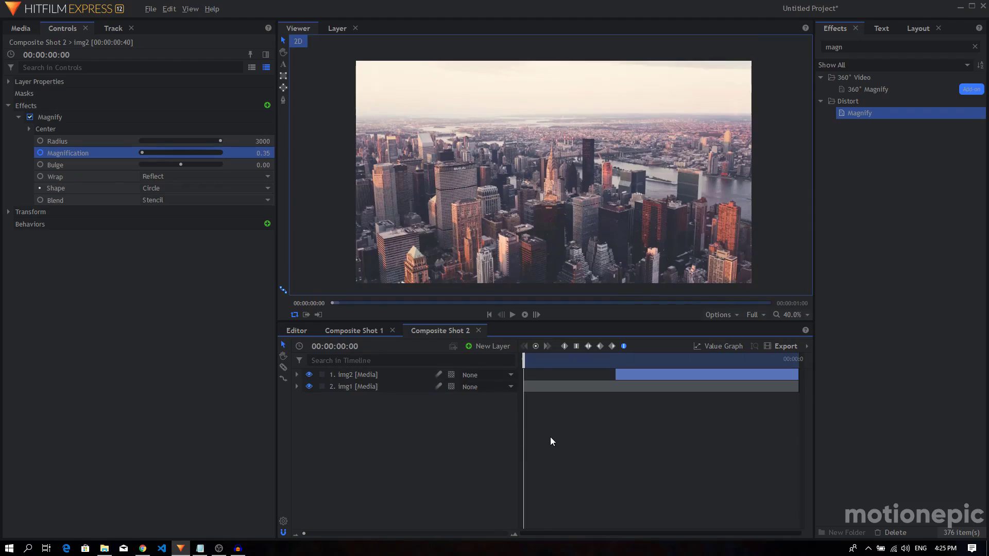
{"action": "key", "text": "space"}
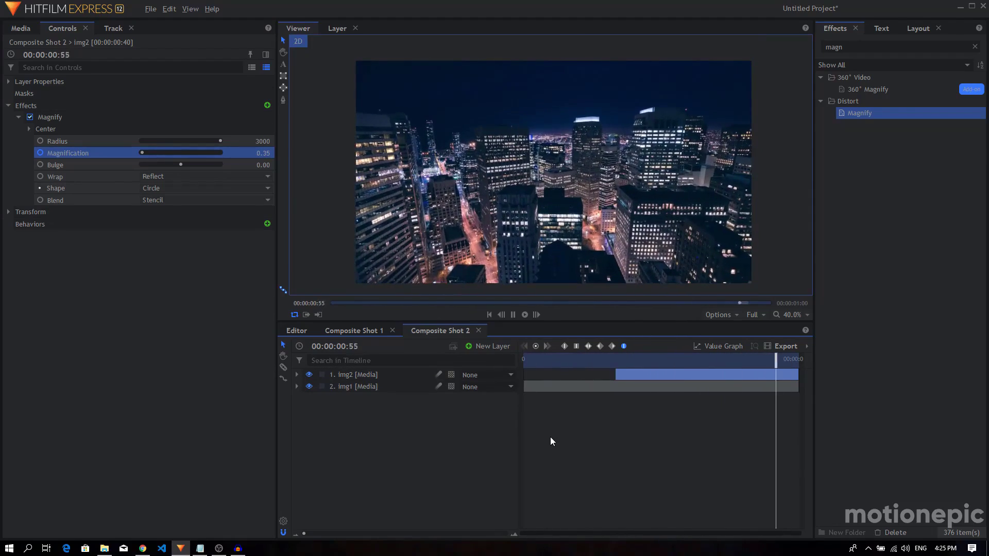
{"action": "key", "text": "space"}
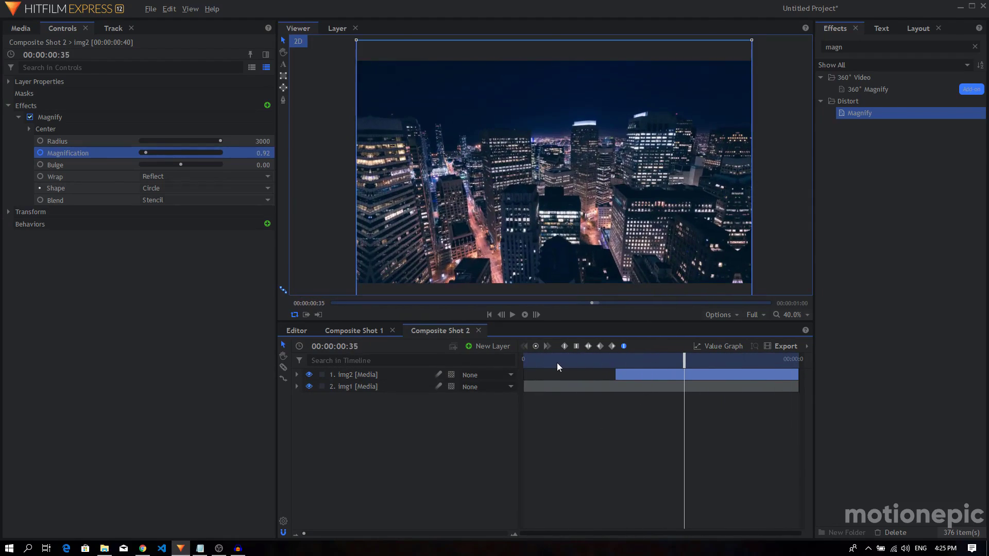
Step: Add a Point layer and set img1's Magnify Center to use the New Point layer
{"action": "left_click_drag", "start_coordinate": [557, 363], "coordinate": [487, 359]}
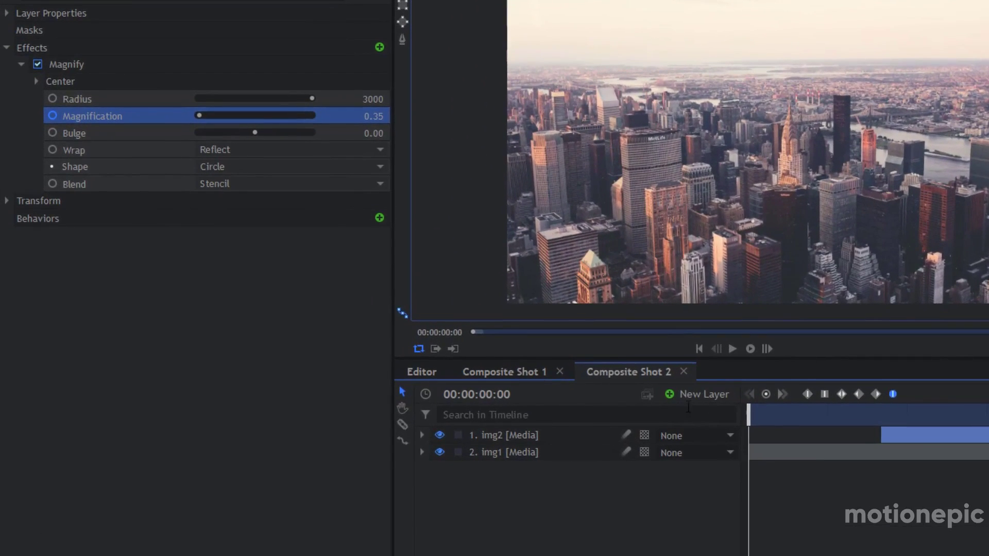
{"action": "left_click", "coordinate": [682, 392]}
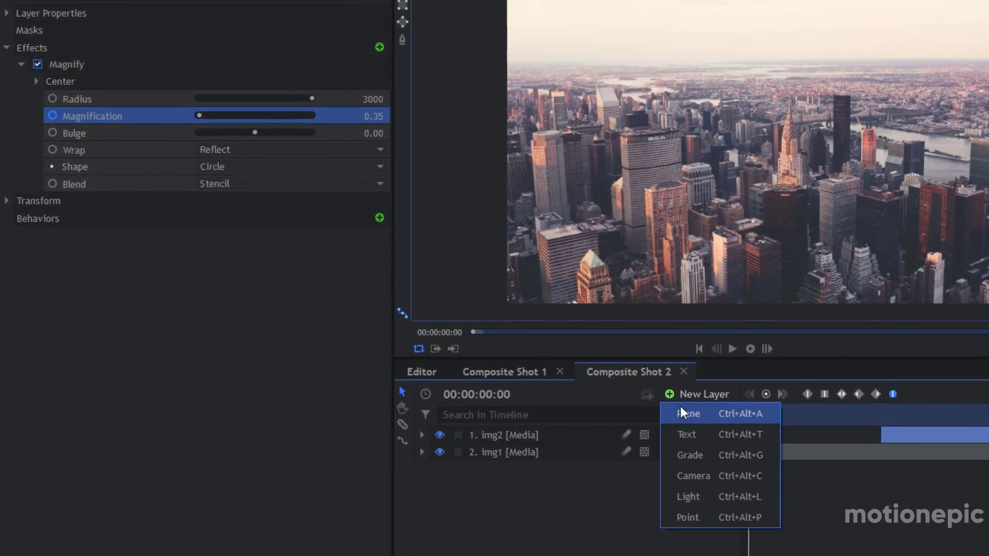
{"action": "left_click", "coordinate": [692, 515]}
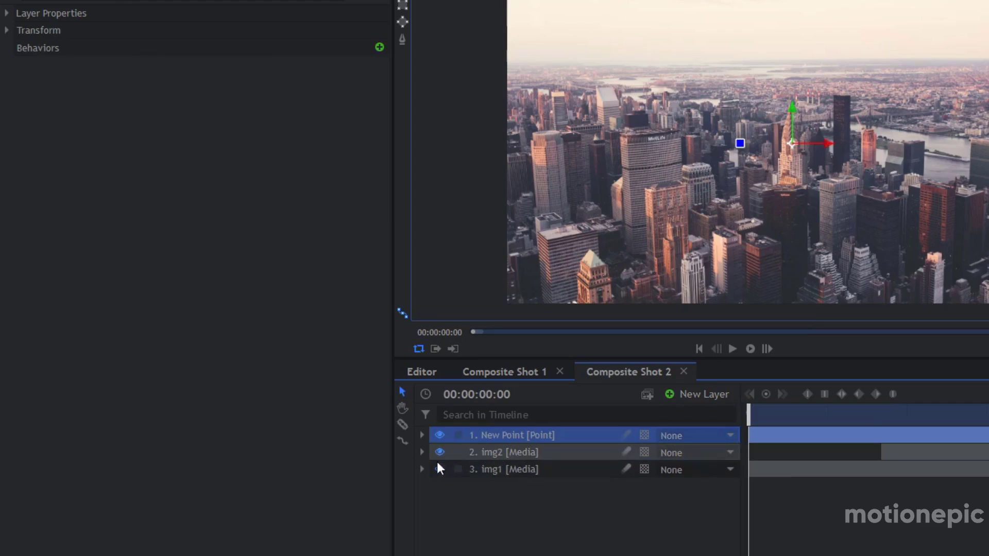
{"action": "left_click", "coordinate": [521, 477]}
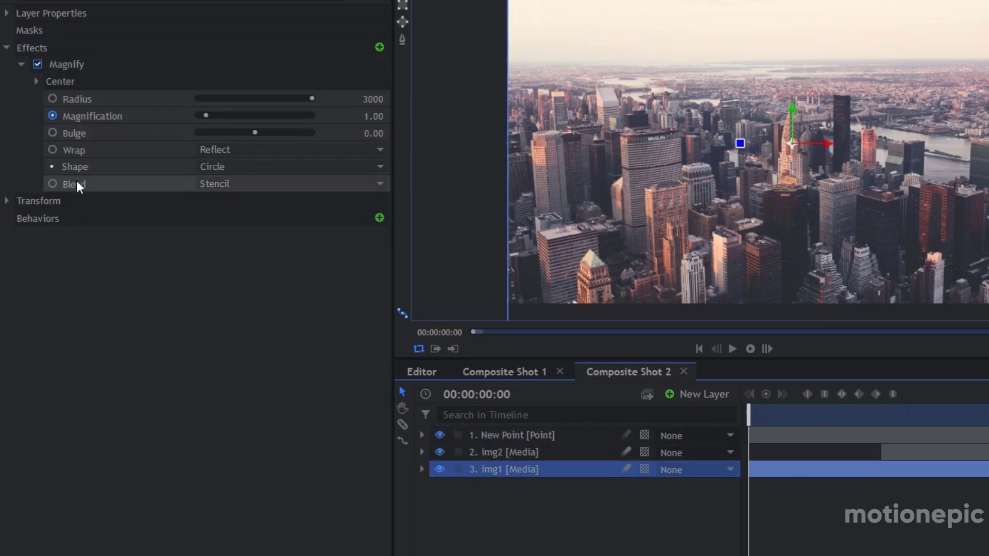
{"action": "left_click", "coordinate": [42, 82]}
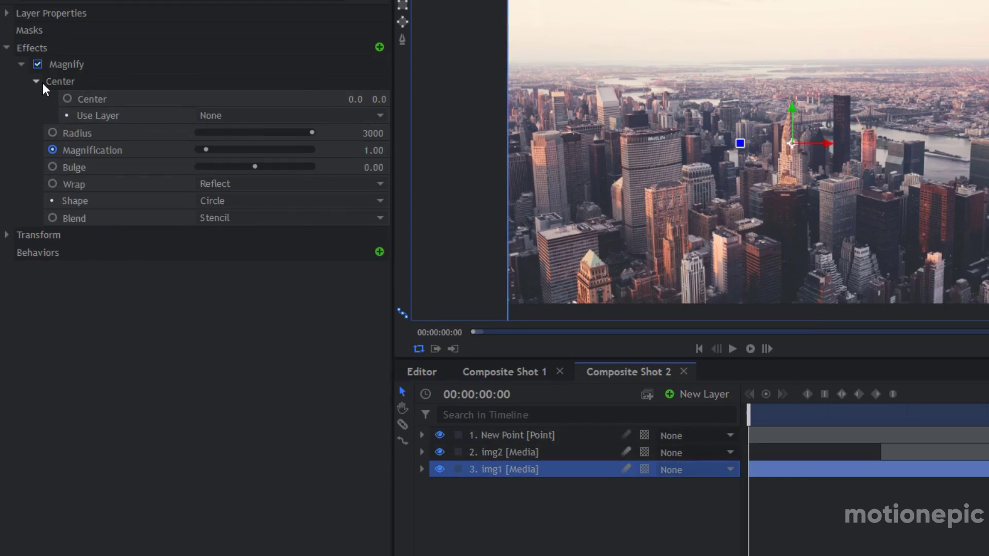
{"action": "left_click", "coordinate": [231, 116]}
{"action": "left_click", "coordinate": [239, 152]}
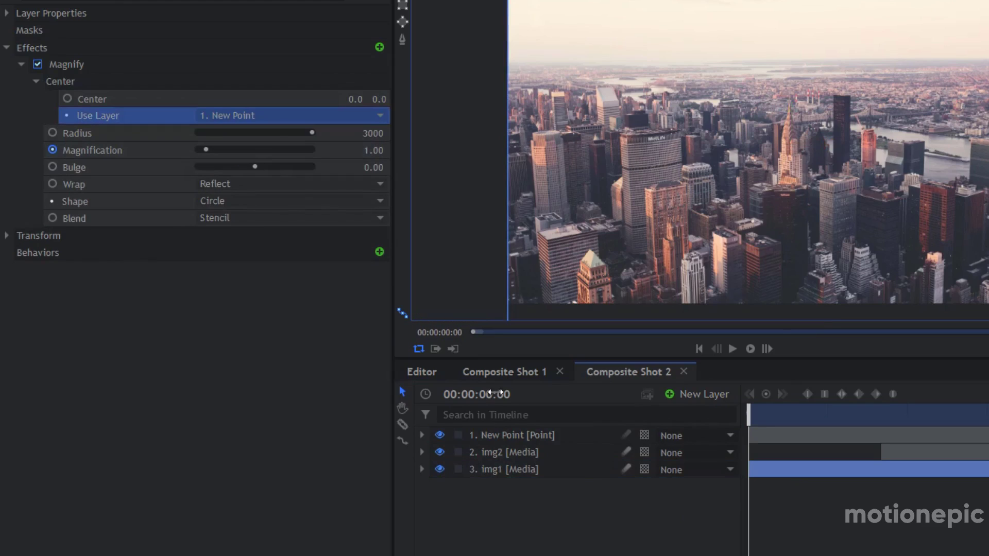
Step: Set img2's Magnify Center to use the New Point layer as well
{"action": "left_click", "coordinate": [530, 453]}
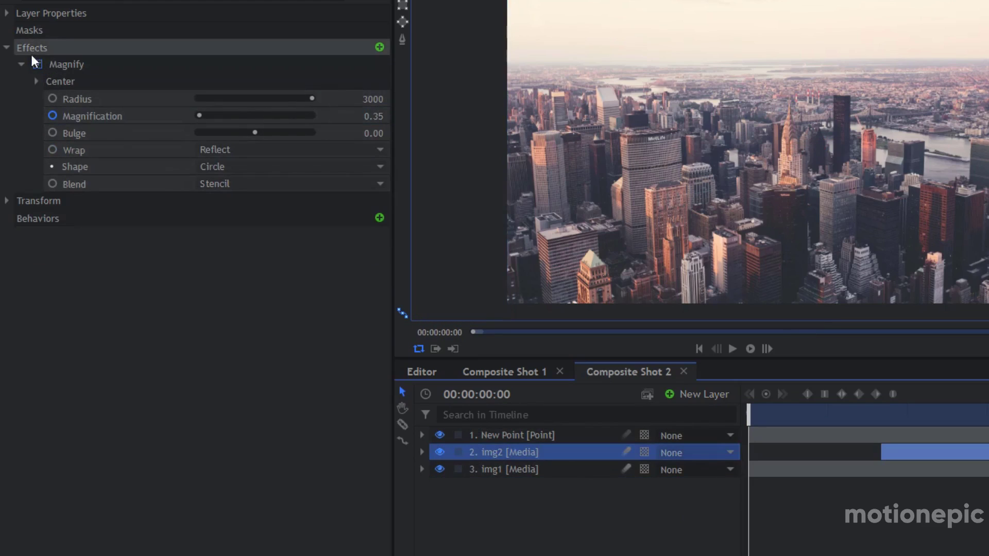
{"action": "left_click", "coordinate": [36, 82]}
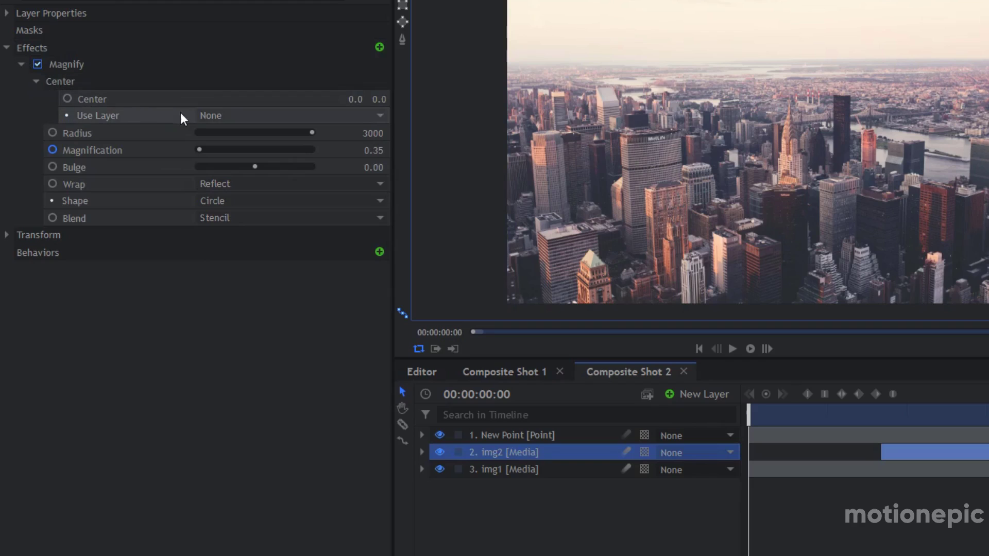
{"action": "left_click", "coordinate": [203, 116]}
{"action": "left_click", "coordinate": [234, 153]}
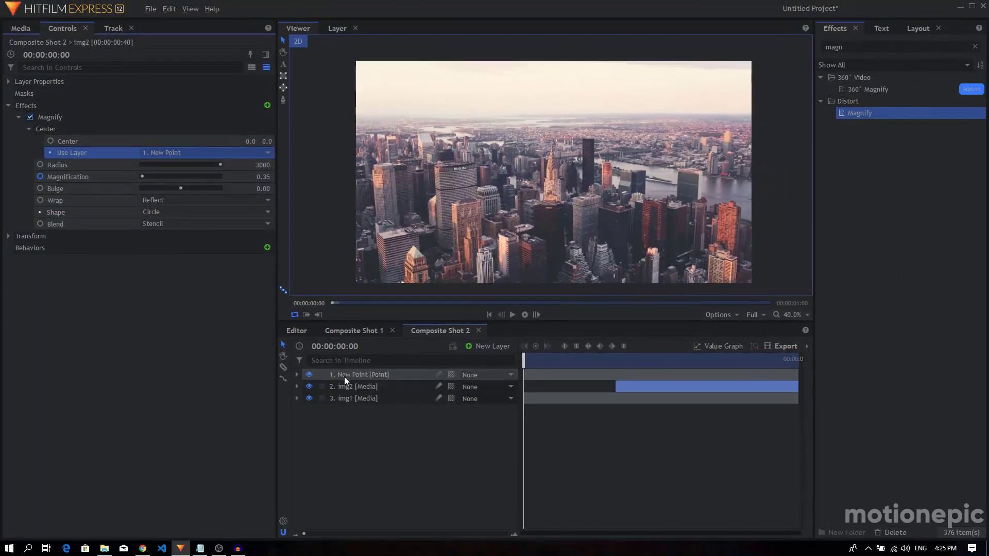
Step: Reposition the New Point target slightly higher, right of centre near the river, and scrub to check
{"action": "left_click_drag", "start_coordinate": [548, 355], "coordinate": [608, 366]}
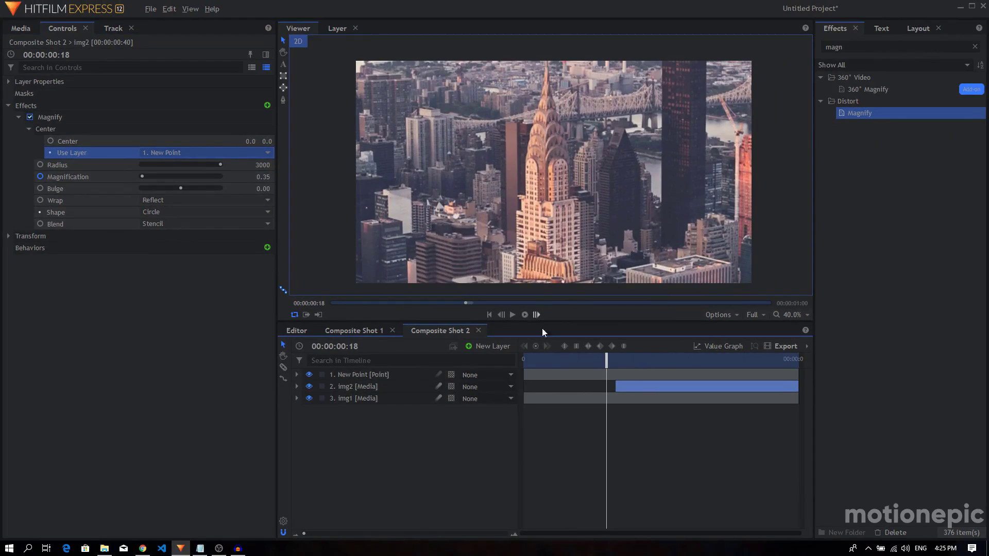
{"action": "left_click_drag", "start_coordinate": [540, 359], "coordinate": [523, 360]}
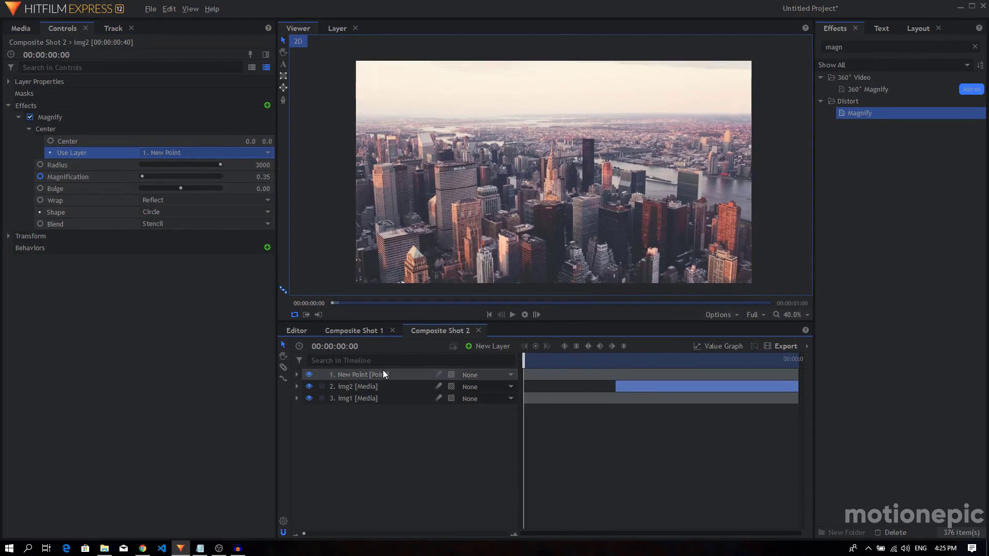
{"action": "left_click", "coordinate": [384, 374]}
{"action": "left_click", "coordinate": [555, 178]}
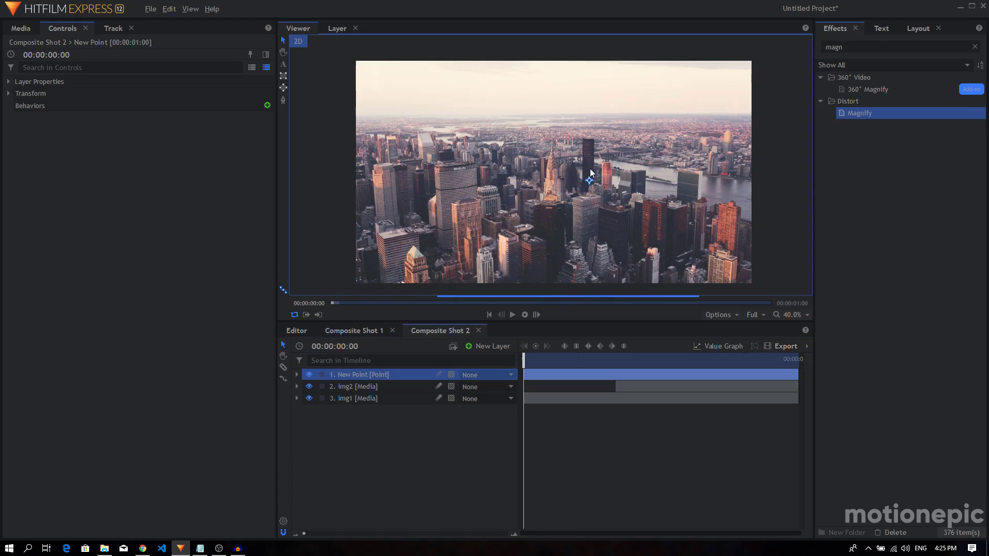
{"action": "left_click_drag", "start_coordinate": [590, 170], "coordinate": [630, 187]}
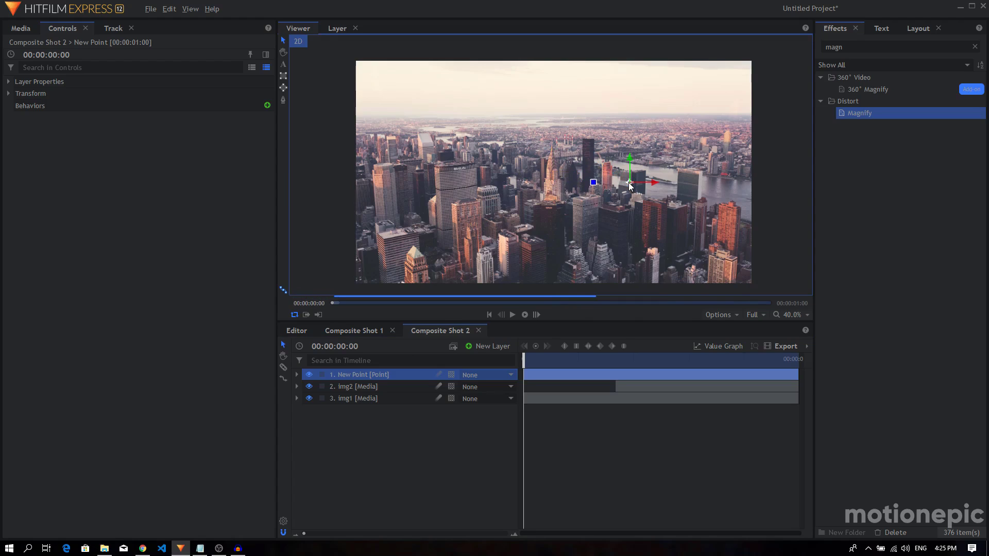
{"action": "left_click_drag", "start_coordinate": [521, 360], "coordinate": [568, 371]}
Step: Play back the Composite Shot 2 zoom transition centred on the New Point target
{"action": "key", "text": "space"}
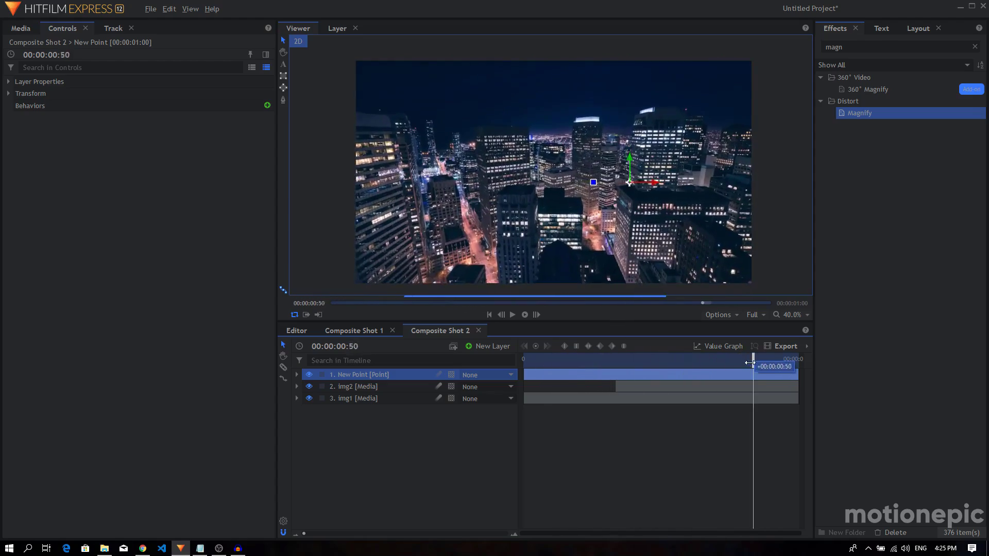